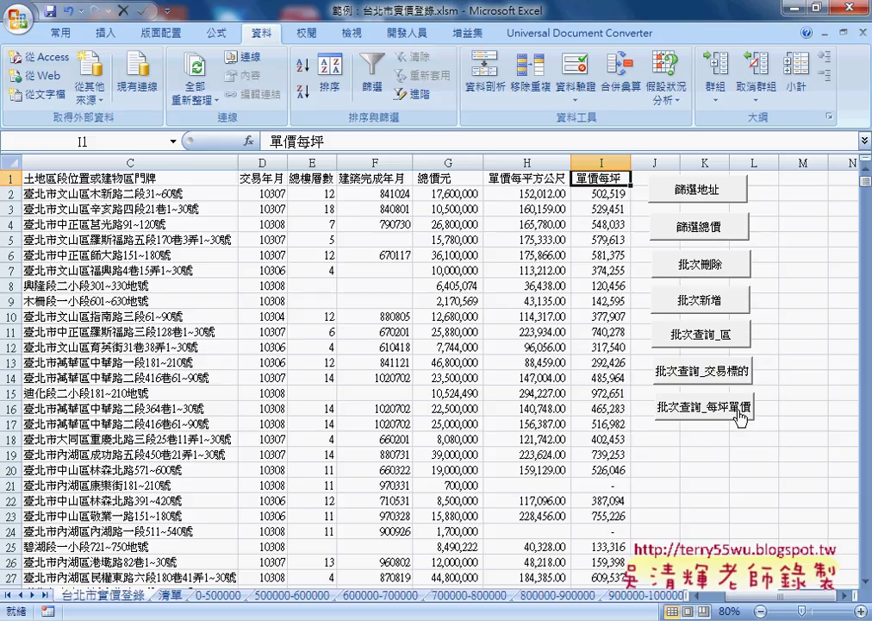
Review the 單價每坪 column and the first 清單 price range in C2:D2
{"action": "left_click", "coordinate": [601, 161]}
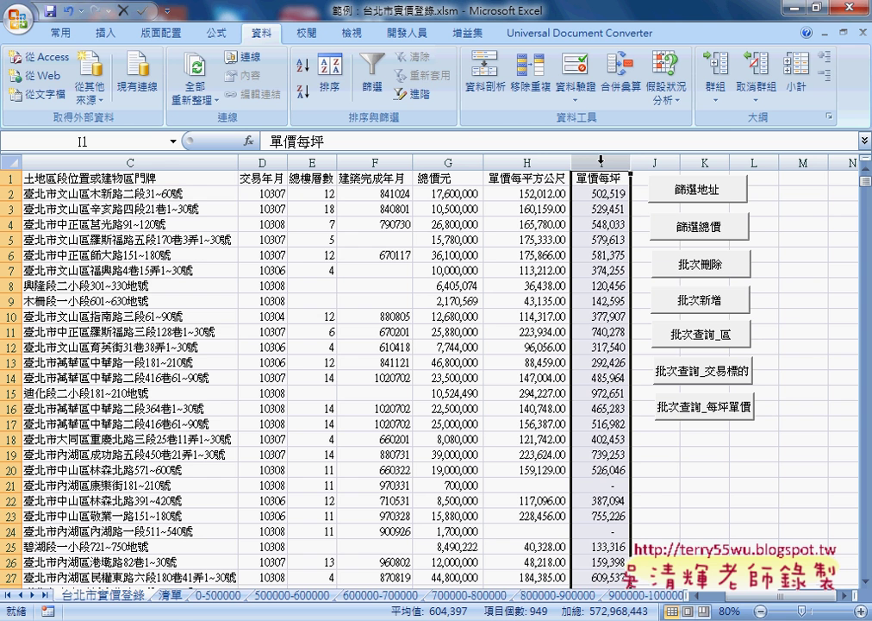
{"action": "left_click", "coordinate": [170, 595]}
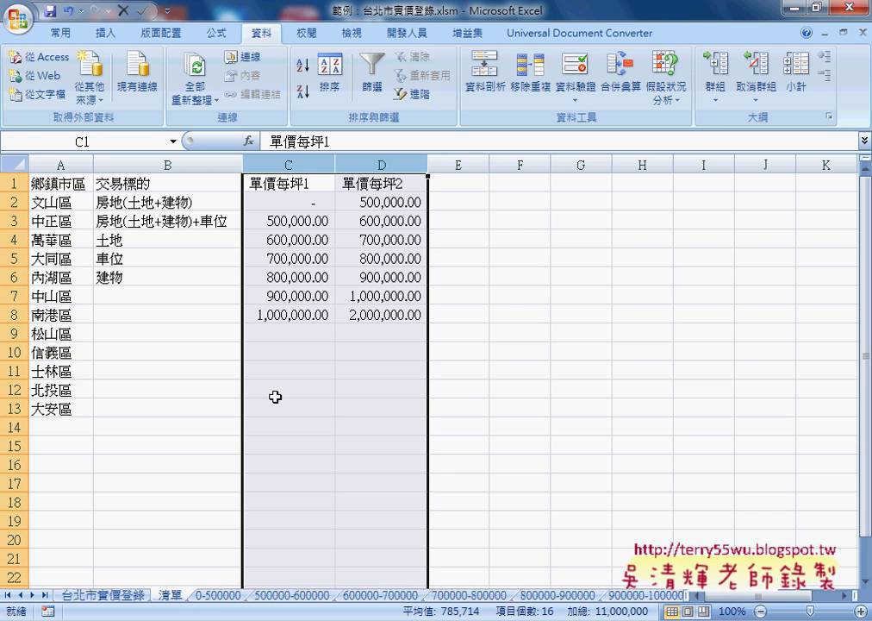
{"action": "left_click", "coordinate": [288, 163]}
{"action": "left_click", "coordinate": [355, 163]}
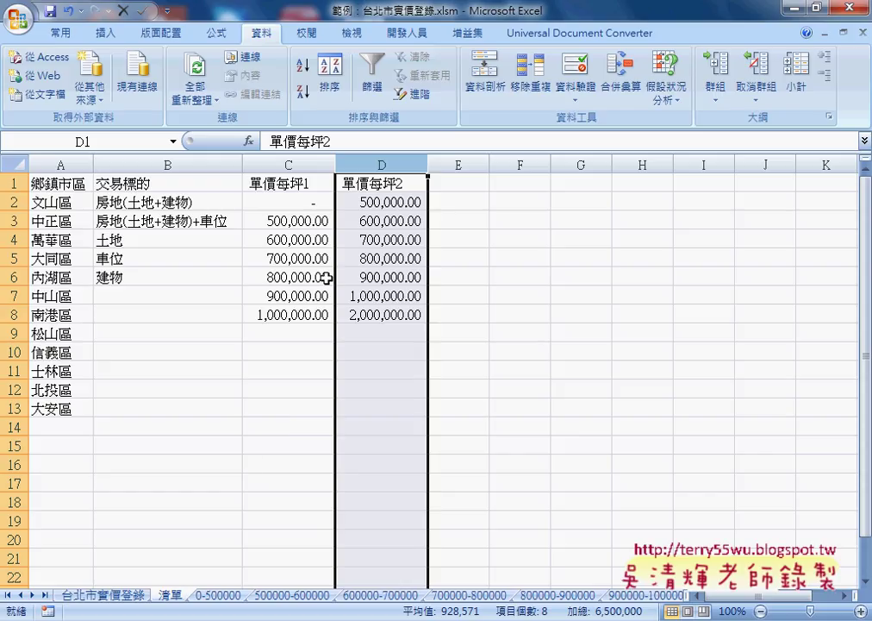
{"action": "left_click", "coordinate": [284, 202]}
{"action": "left_click", "coordinate": [384, 201]}
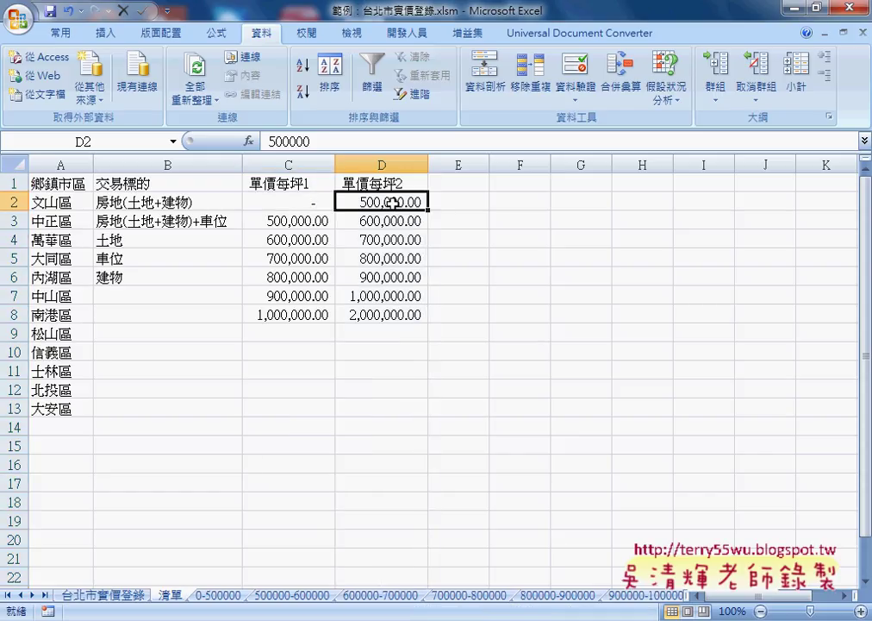
{"action": "left_click", "coordinate": [293, 203]}
{"action": "left_click", "coordinate": [393, 203]}
{"action": "left_click_drag", "start_coordinate": [302, 205], "coordinate": [392, 201]}
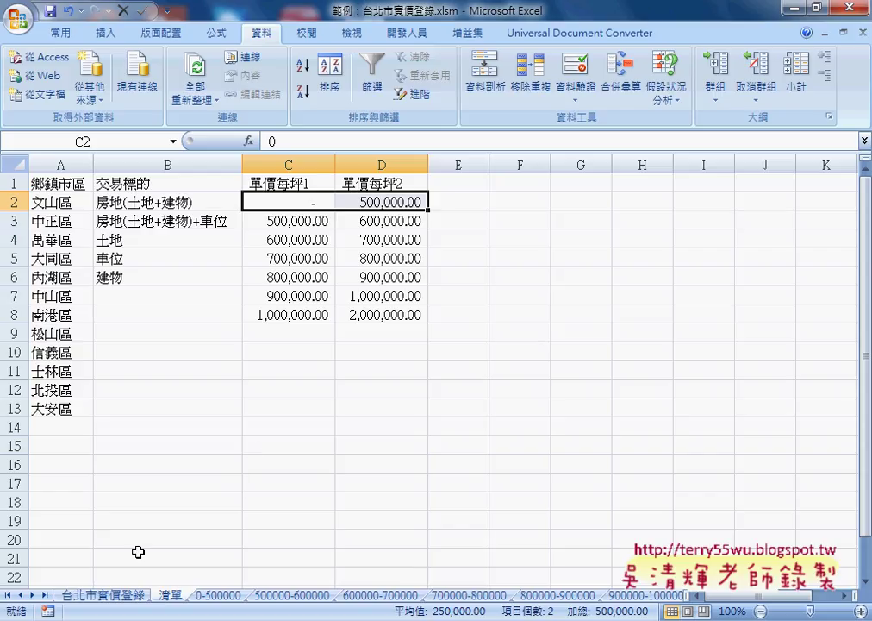
{"action": "left_click", "coordinate": [129, 594]}
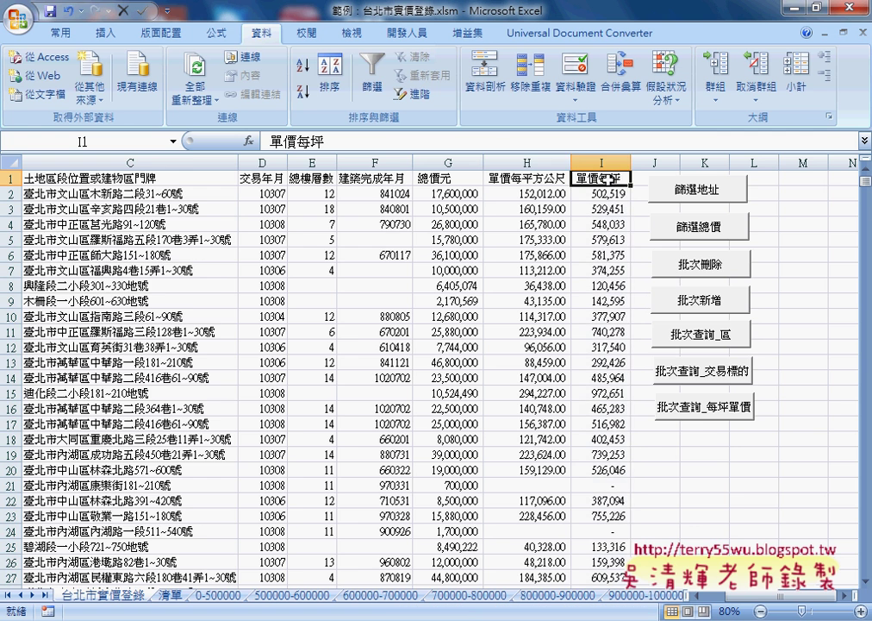
Start recording a new macro, Macro1, from the Developer tab
{"action": "left_click", "coordinate": [372, 90]}
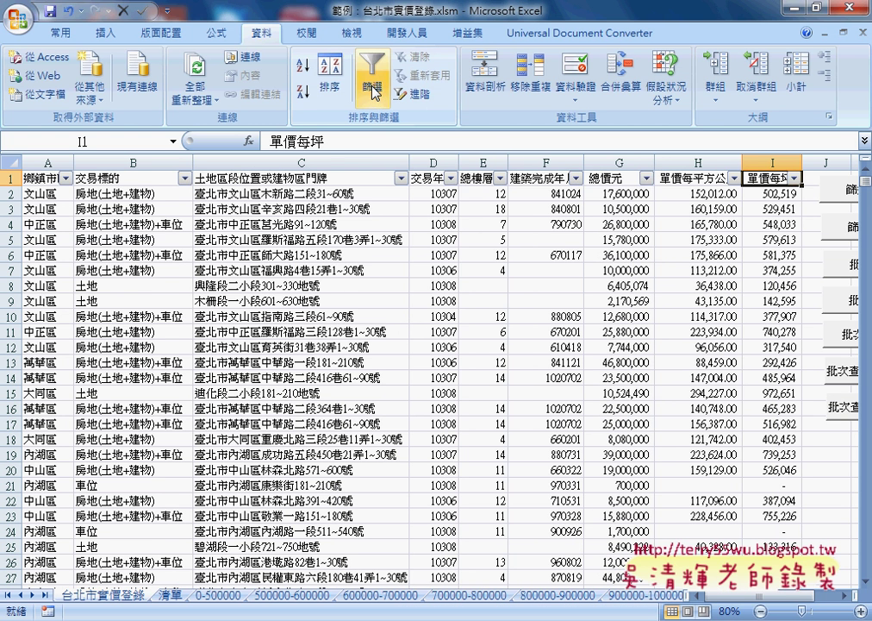
{"action": "left_click", "coordinate": [372, 90]}
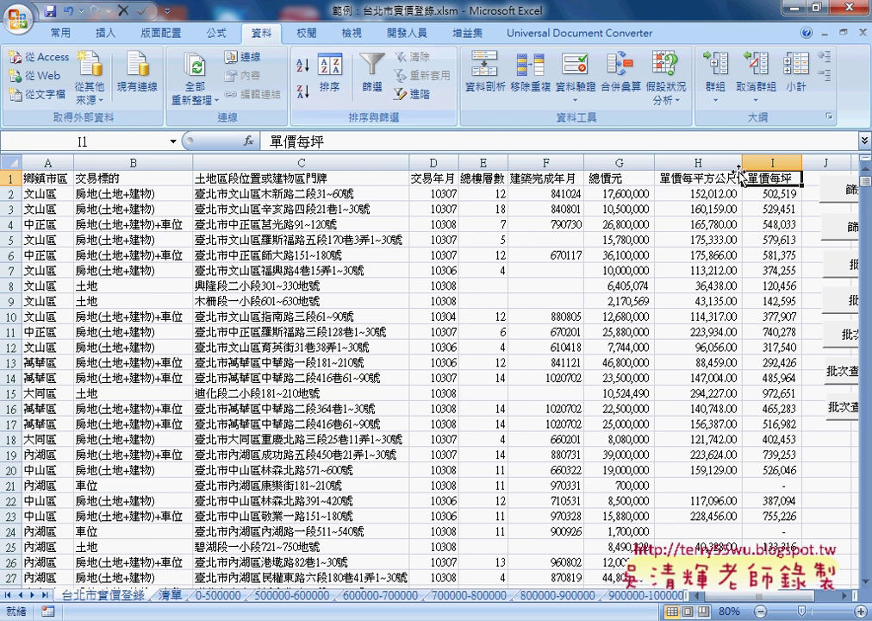
{"action": "left_click", "coordinate": [410, 33]}
{"action": "left_click", "coordinate": [134, 58]}
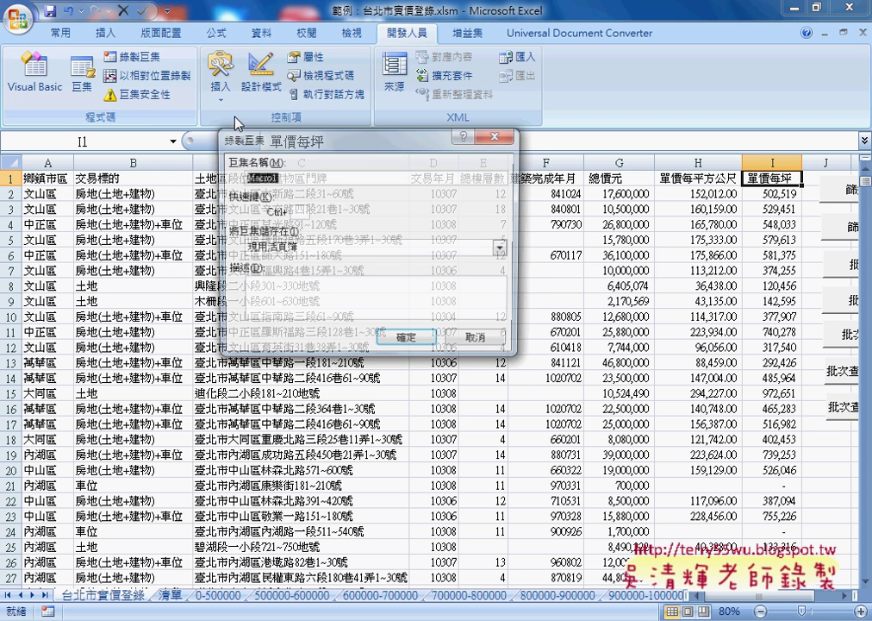
{"action": "left_click", "coordinate": [407, 342]}
Filter 單價每坪 between 5000000 and 10000000, then turn the filter back off
{"action": "left_click", "coordinate": [271, 37]}
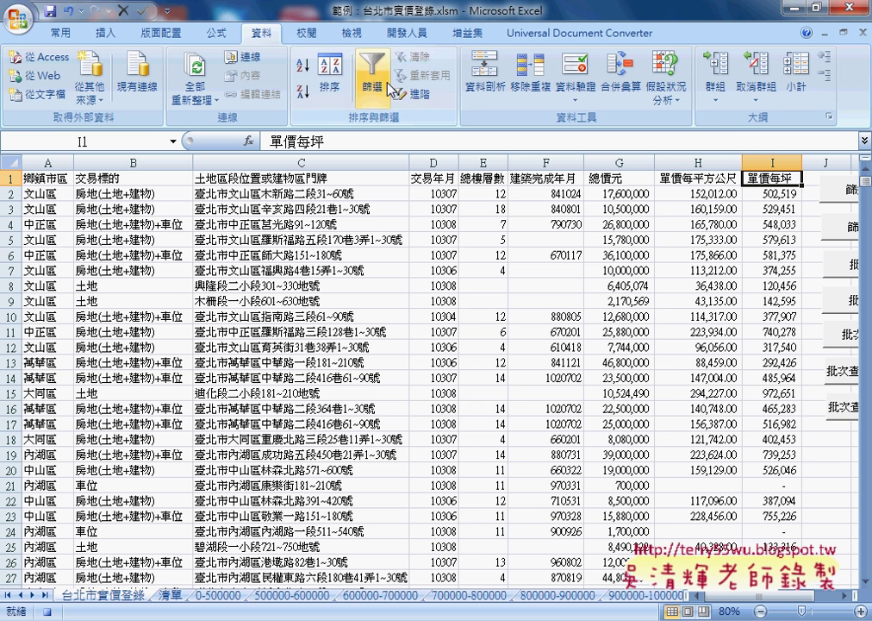
{"action": "left_click", "coordinate": [373, 80]}
{"action": "left_click", "coordinate": [793, 177]}
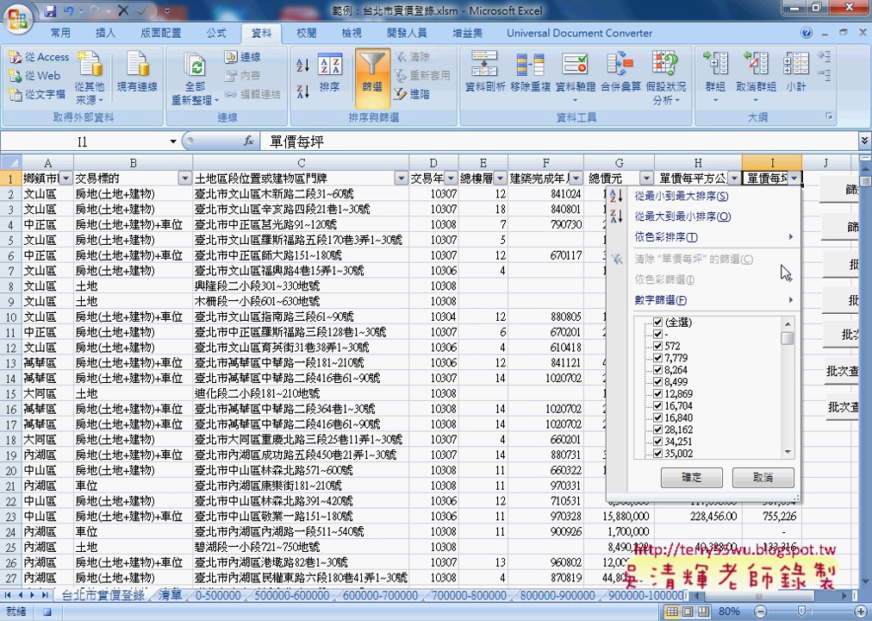
{"action": "mouse_move", "coordinate": [655, 300]}
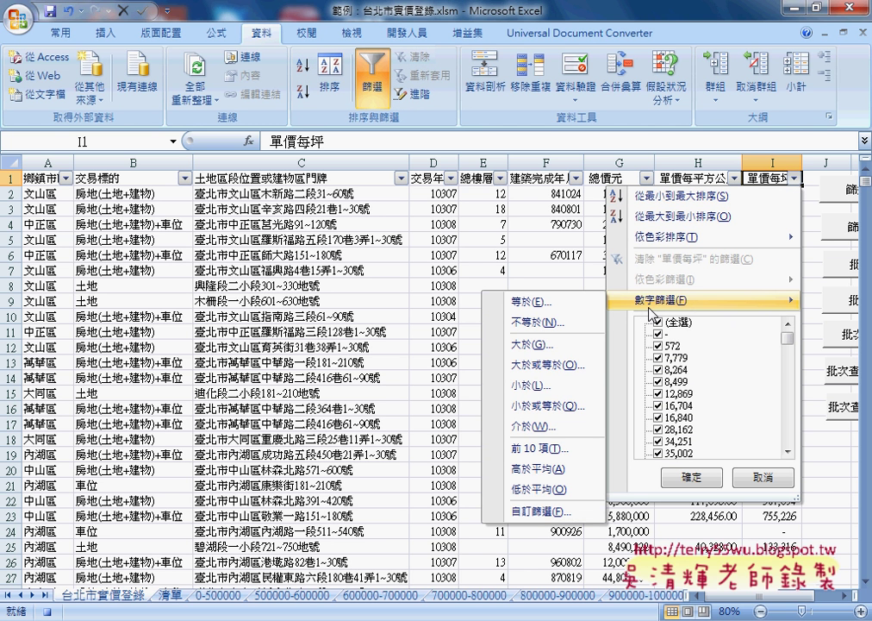
{"action": "left_click", "coordinate": [541, 428]}
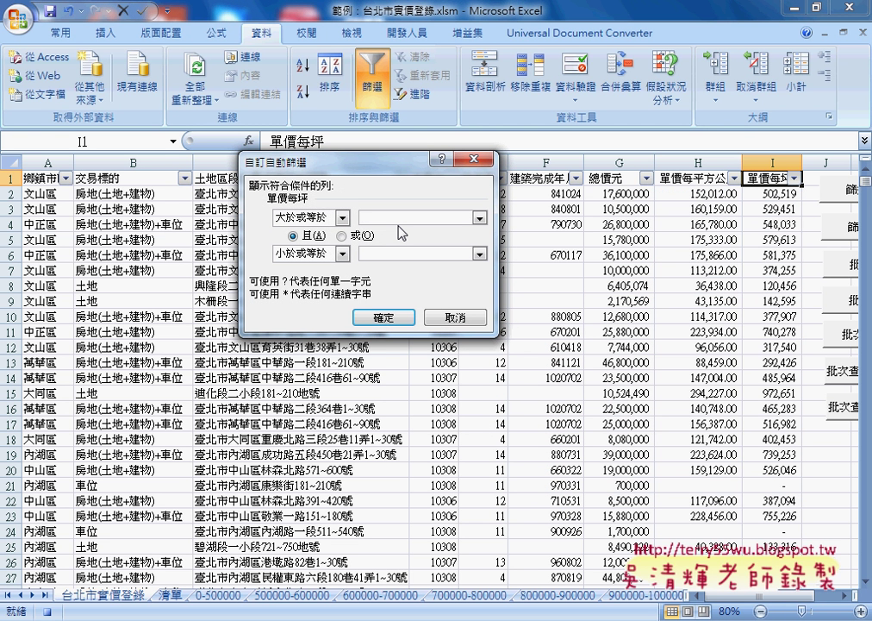
{"action": "type", "text": "50"}
{"action": "type", "text": "00000"}
{"action": "key", "text": "Tab"}
{"action": "key", "text": "Tab"}
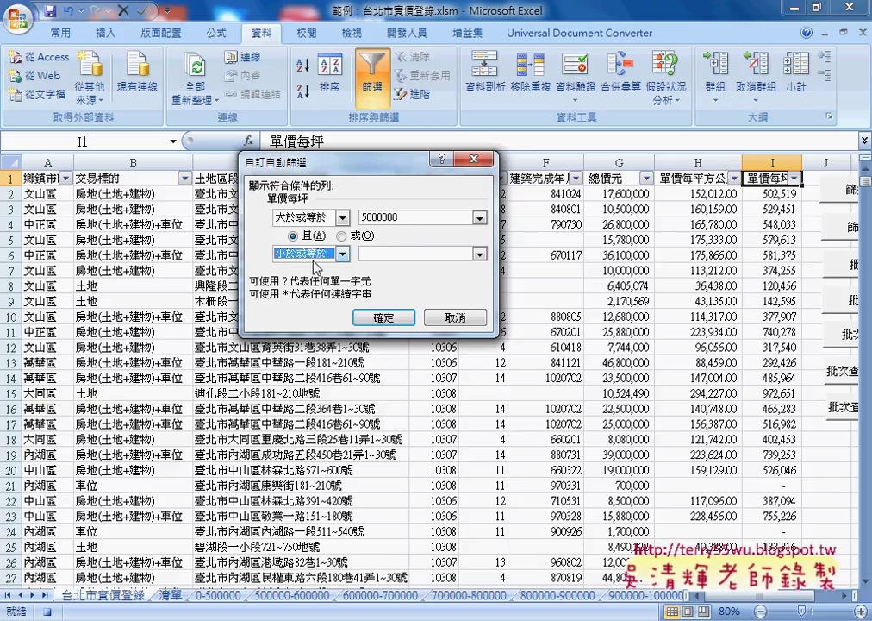
{"action": "key", "text": "Tab"}
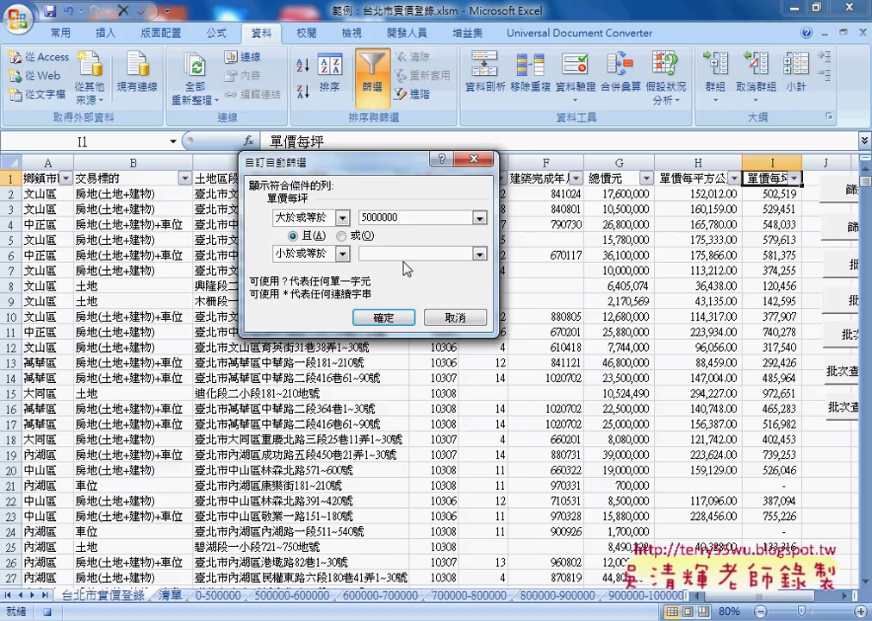
{"action": "type", "text": "1000000"}
{"action": "type", "text": "0"}
{"action": "left_click", "coordinate": [385, 318]}
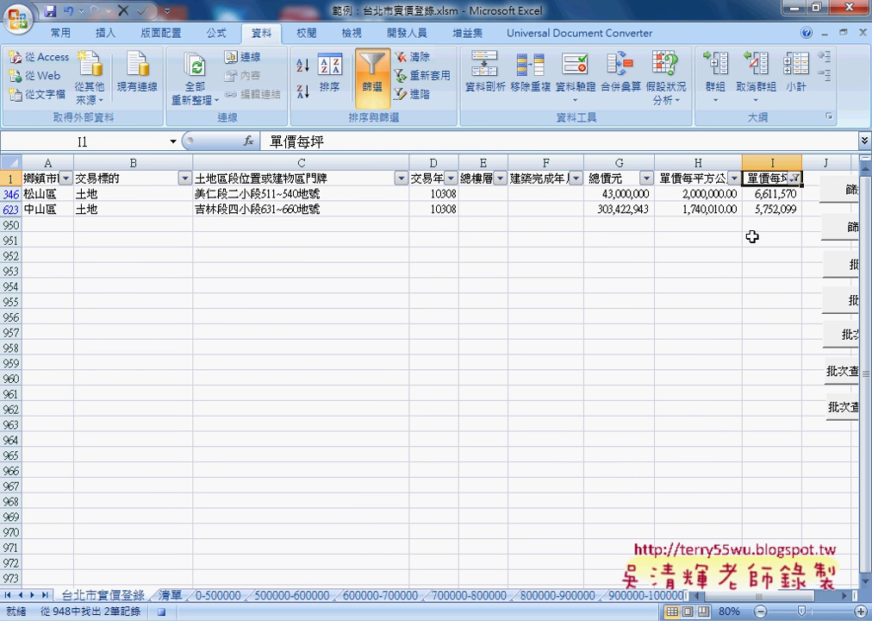
{"action": "left_click", "coordinate": [372, 97]}
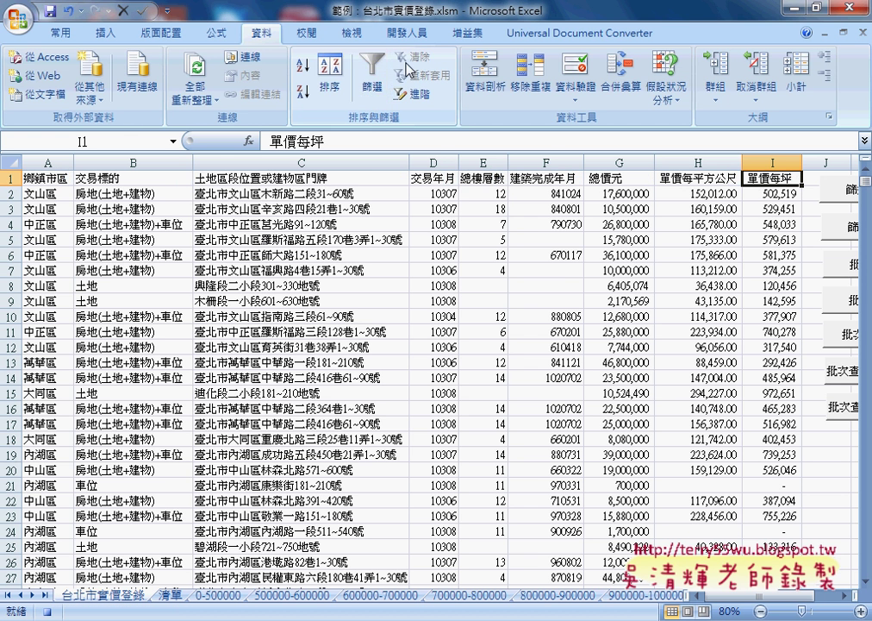
{"action": "left_click", "coordinate": [401, 34]}
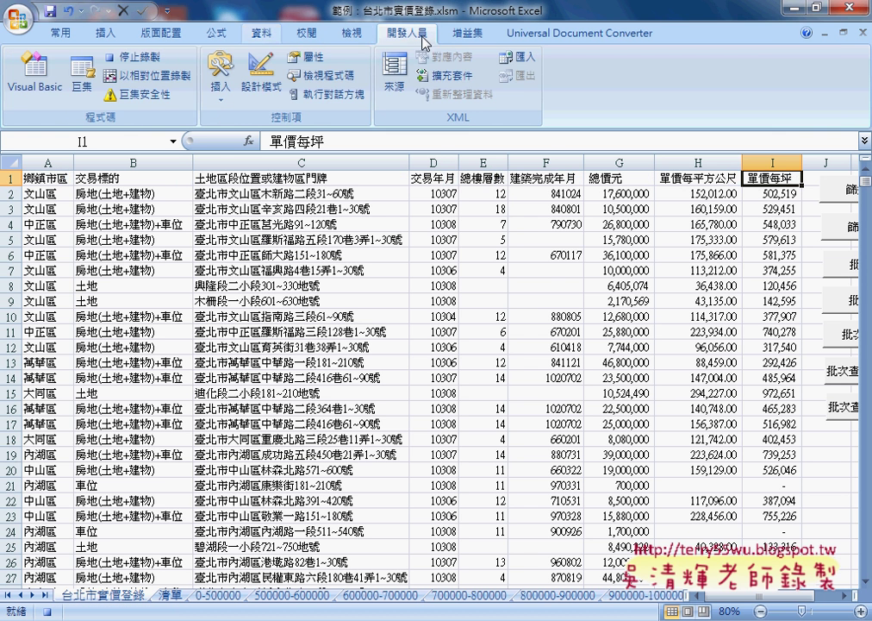
Edit Macro1 and highlight its Criteria1 >=5000000, Operator:=xlAnd and Criteria2 arguments in Module3
{"action": "left_click", "coordinate": [82, 77]}
{"action": "left_click", "coordinate": [500, 196]}
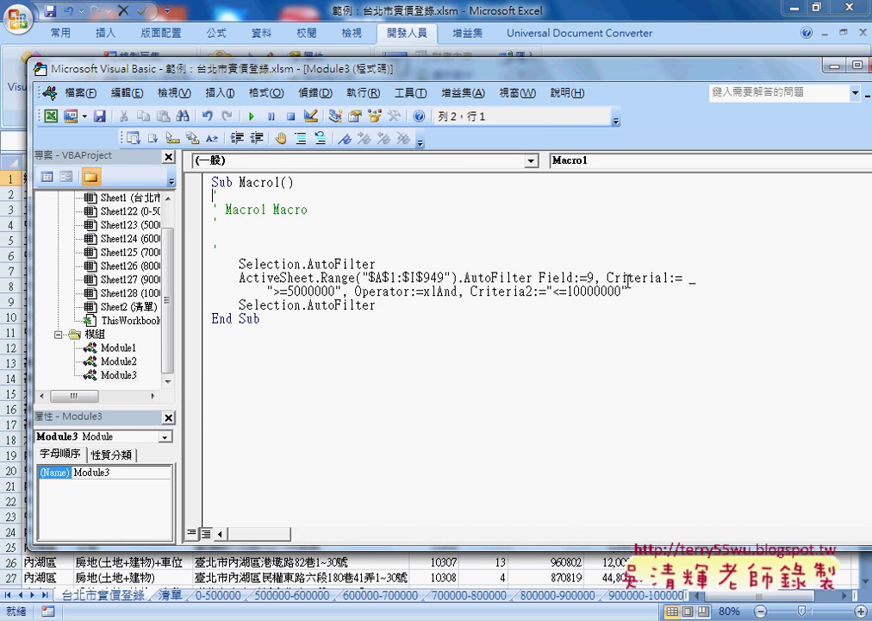
{"action": "left_click_drag", "start_coordinate": [603, 278], "coordinate": [684, 276]}
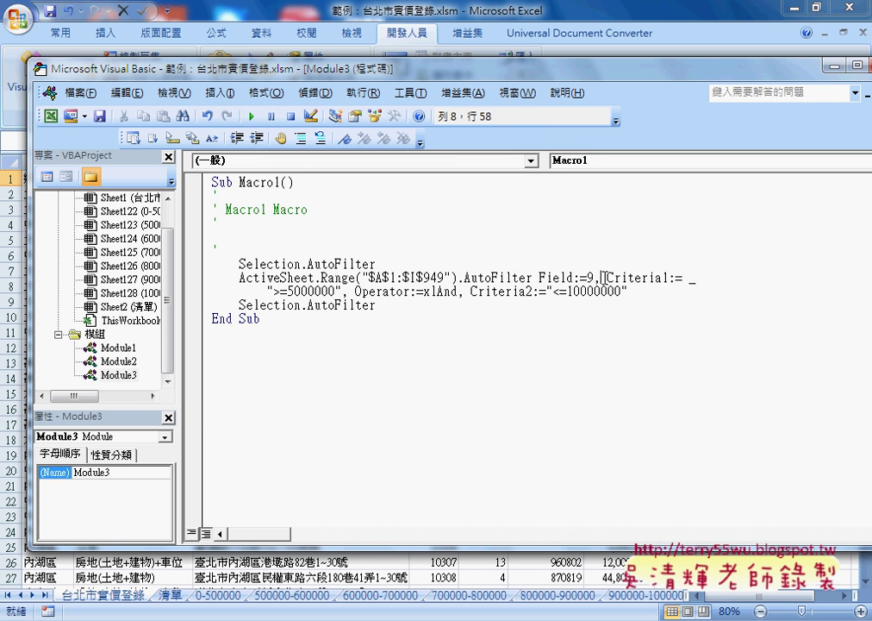
{"action": "left_click", "coordinate": [679, 278]}
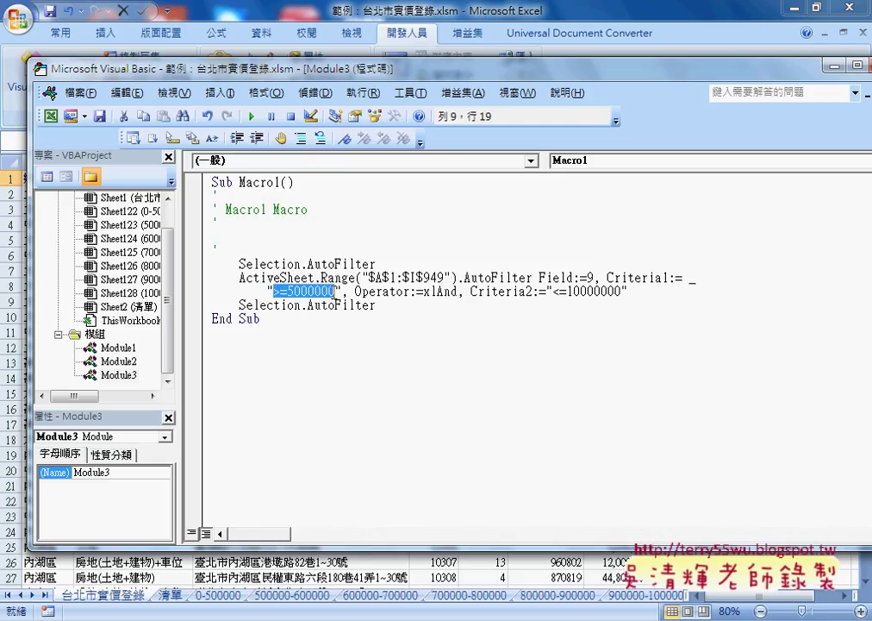
{"action": "left_click_drag", "start_coordinate": [274, 293], "coordinate": [335, 293]}
{"action": "left_click_drag", "start_coordinate": [356, 293], "coordinate": [462, 295]}
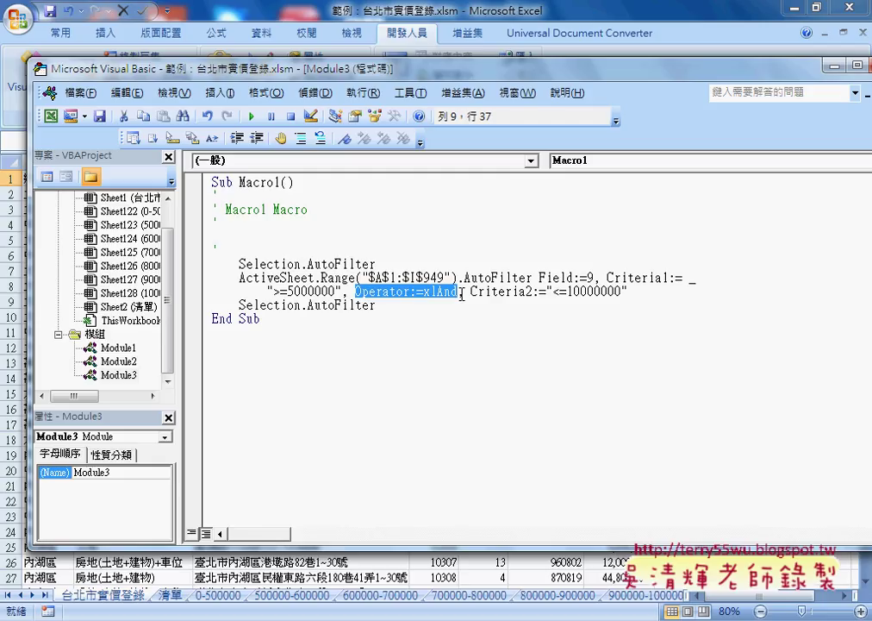
{"action": "mouse_move", "coordinate": [471, 292]}
{"action": "left_mouse_down"}
{"action": "mouse_move", "coordinate": [622, 294]}
{"action": "mouse_move", "coordinate": [200, 282]}
{"action": "left_mouse_up"}
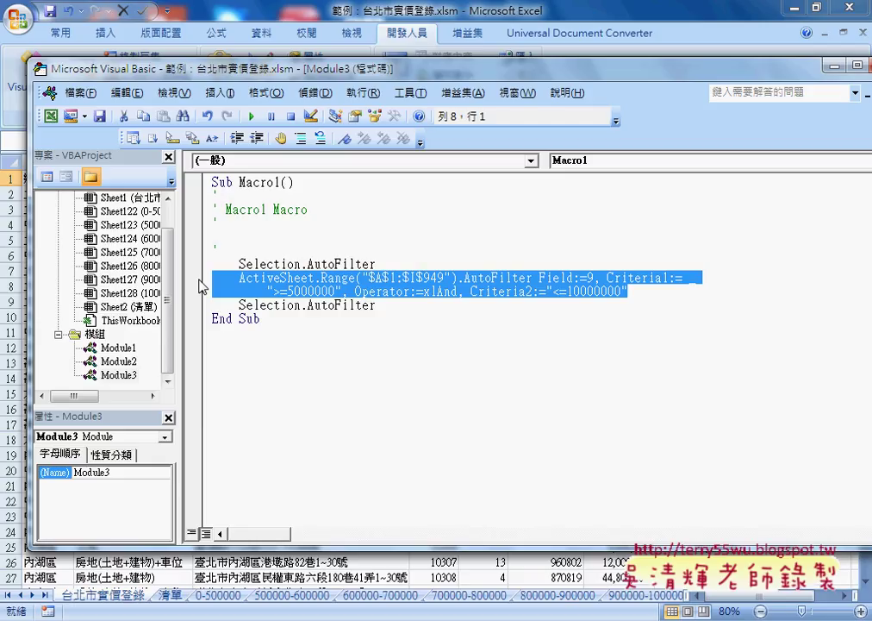
{"action": "left_click", "coordinate": [120, 375]}
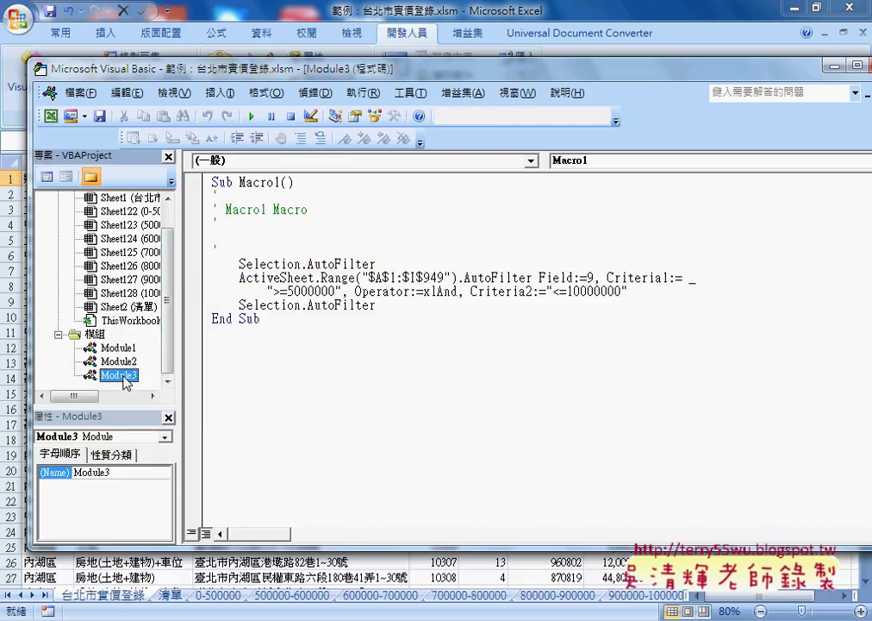
{"action": "double_click", "coordinate": [116, 361]}
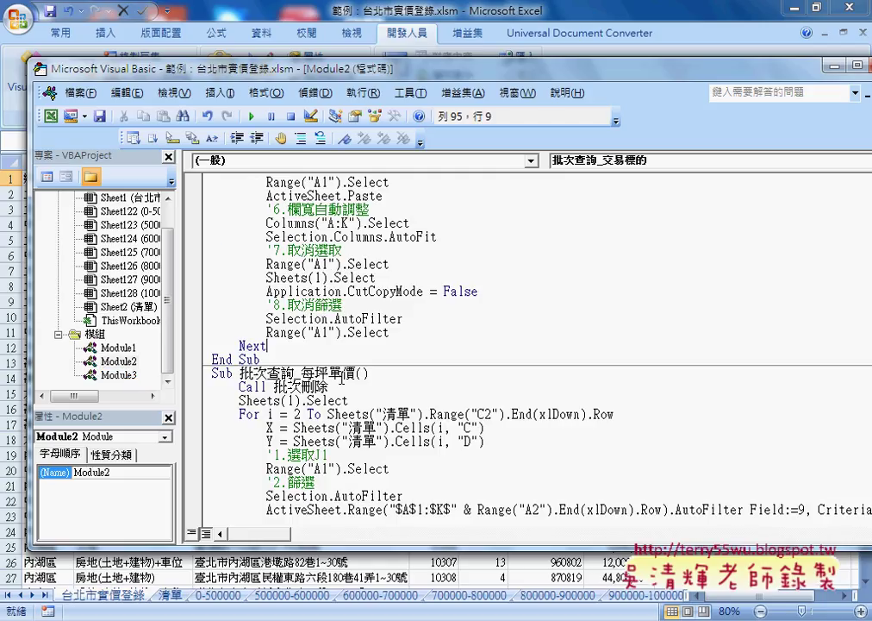
{"action": "left_click", "coordinate": [243, 373]}
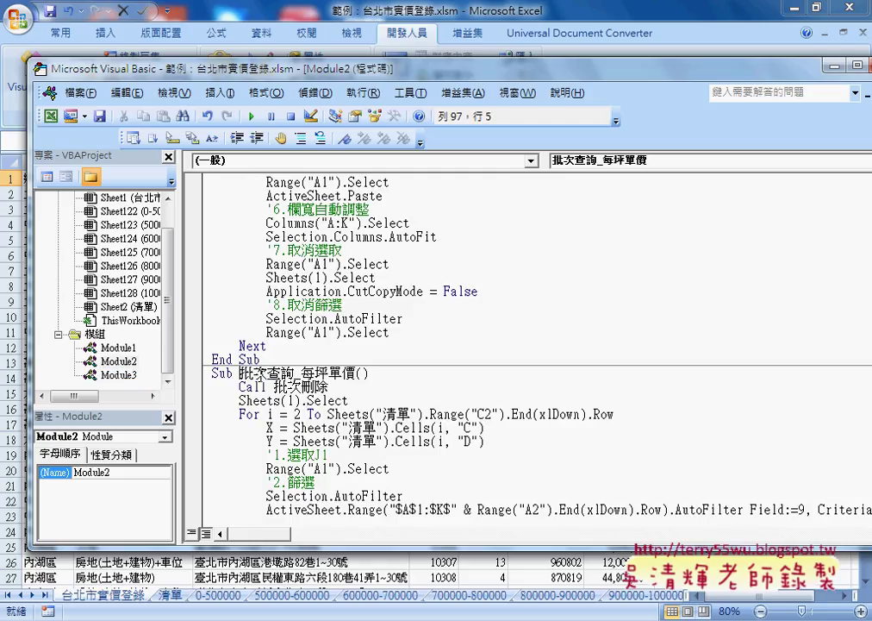
{"action": "double_click", "coordinate": [259, 373]}
{"action": "left_click", "coordinate": [242, 373]}
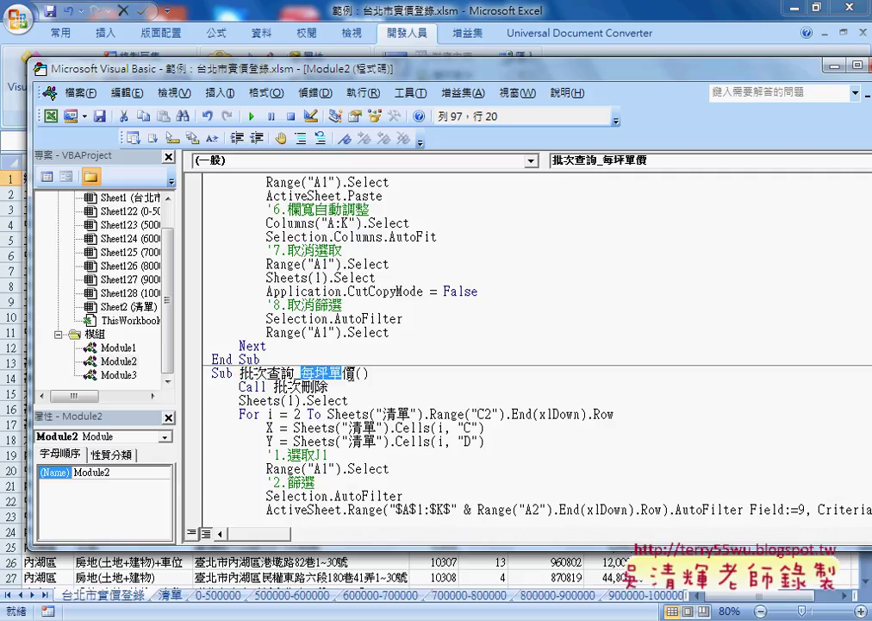
{"action": "left_click_drag", "start_coordinate": [301, 374], "coordinate": [355, 374]}
{"action": "scroll", "coordinate": [425, 376], "scroll_direction": "down", "scroll_amount": 2}
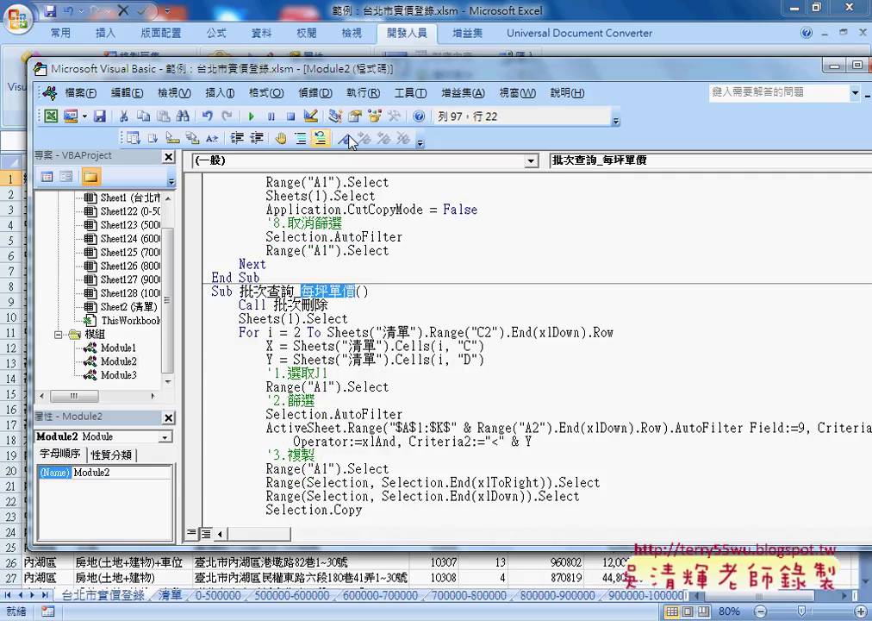
{"action": "scroll", "coordinate": [345, 226], "scroll_direction": "down", "scroll_amount": 1}
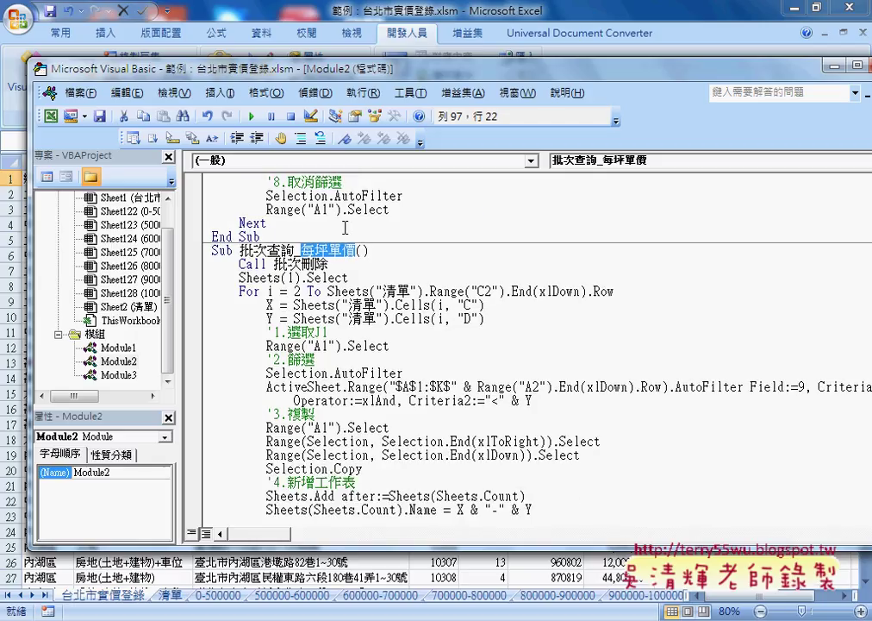
{"action": "left_click_drag", "start_coordinate": [329, 264], "coordinate": [238, 264]}
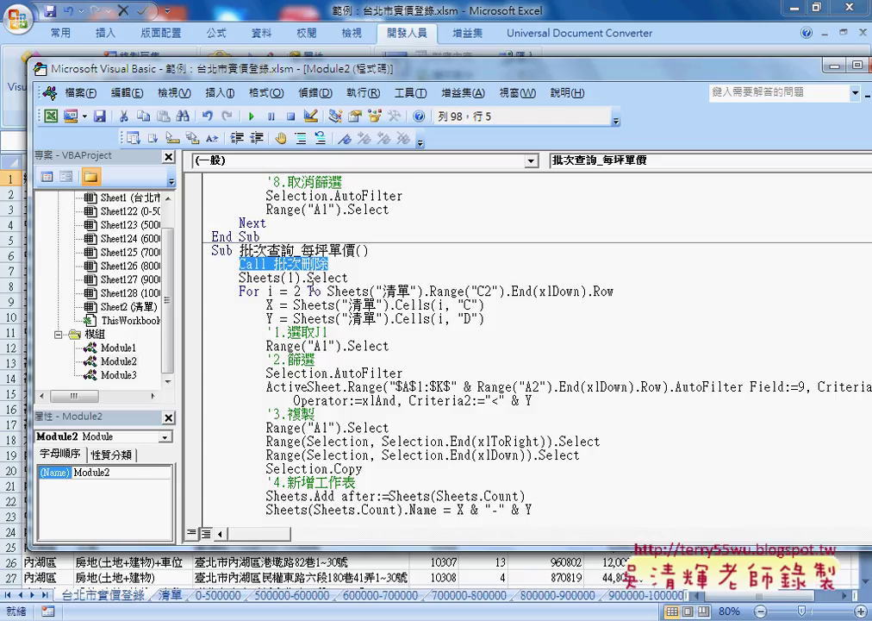
{"action": "left_click", "coordinate": [313, 277]}
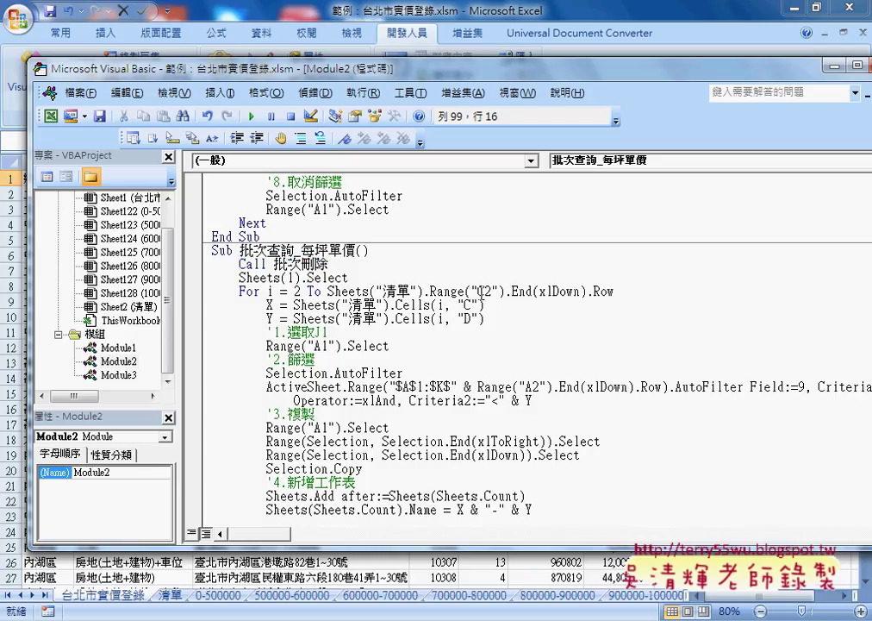
{"action": "left_click_drag", "start_coordinate": [473, 291], "coordinate": [481, 291]}
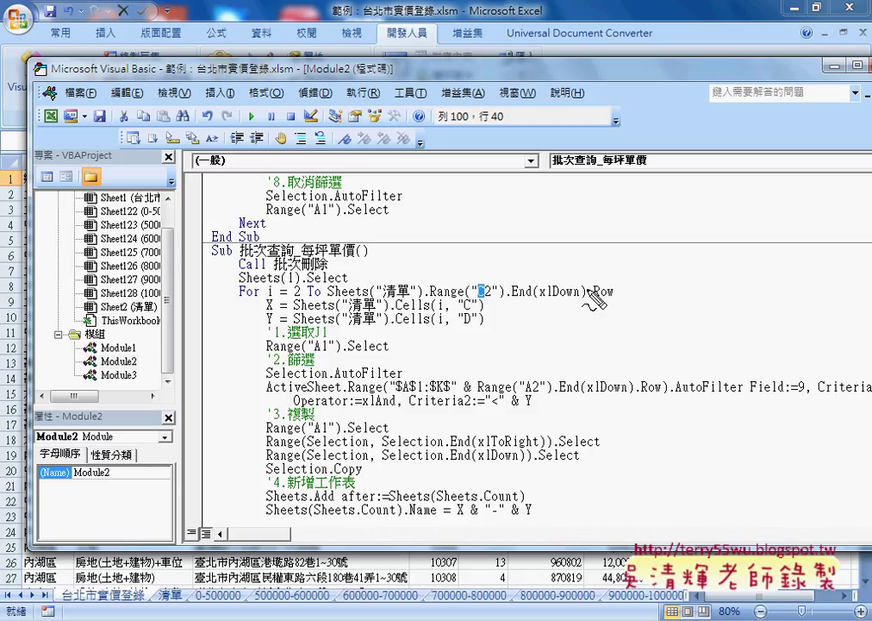
{"action": "left_click_drag", "start_coordinate": [477, 298], "coordinate": [490, 299]}
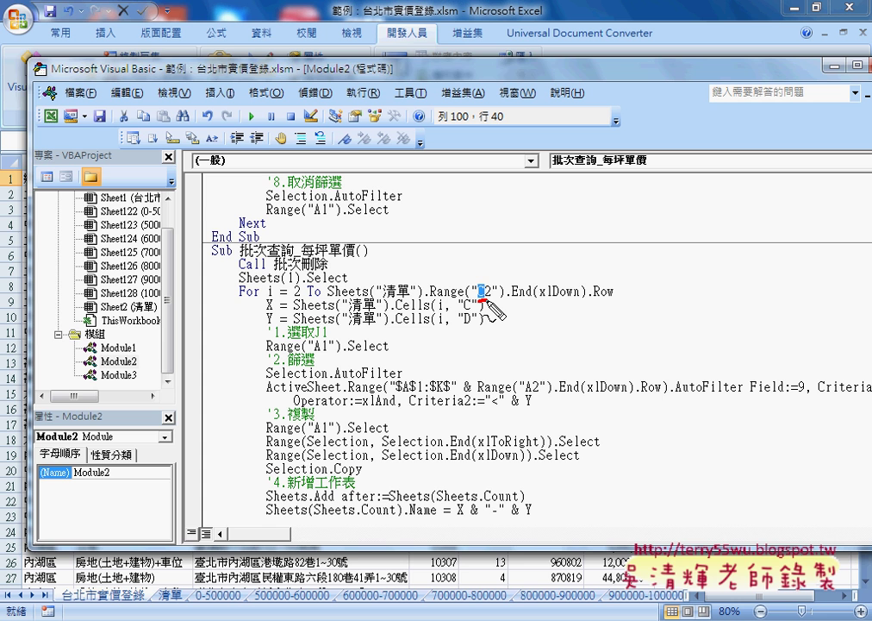
{"action": "key", "text": "Escape"}
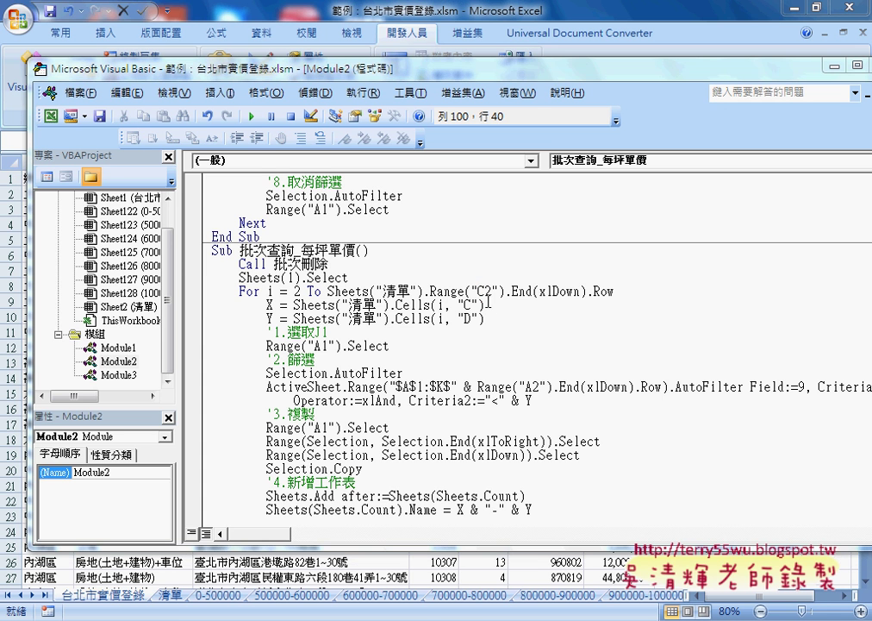
On the 清單 sheet, check columns C and D from row 2 down to their last price bounds
{"action": "left_click", "coordinate": [170, 595]}
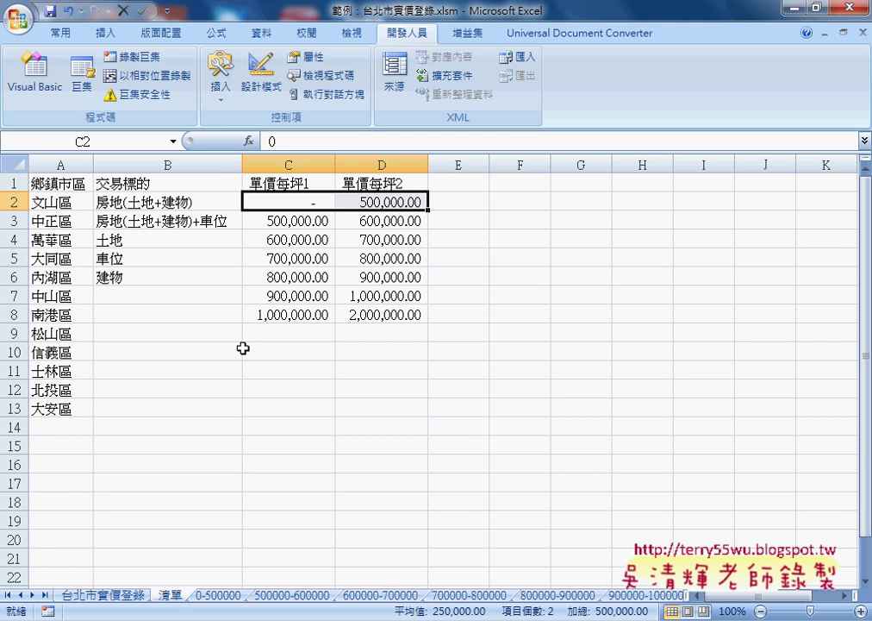
{"action": "left_click", "coordinate": [290, 163]}
{"action": "left_click", "coordinate": [385, 163]}
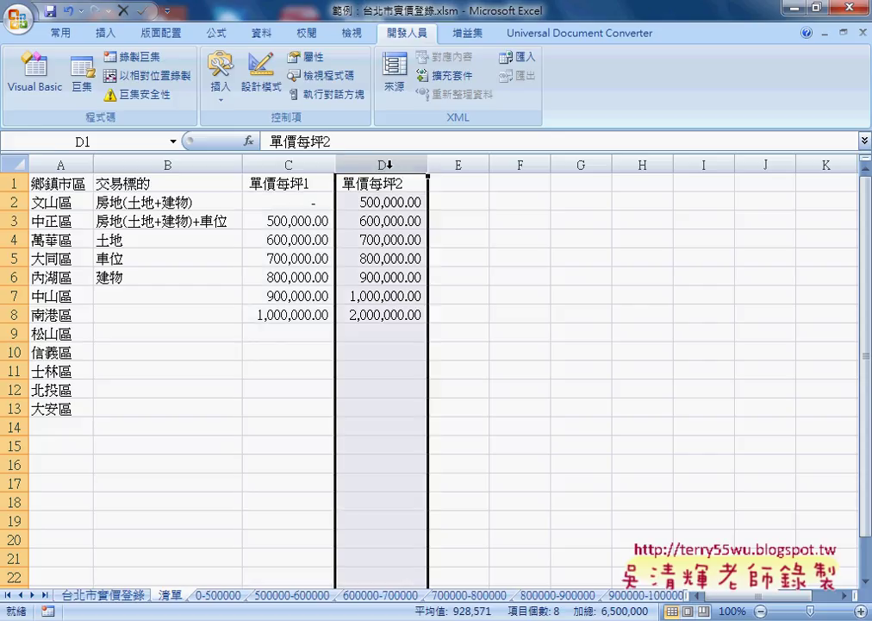
{"action": "left_click", "coordinate": [285, 200]}
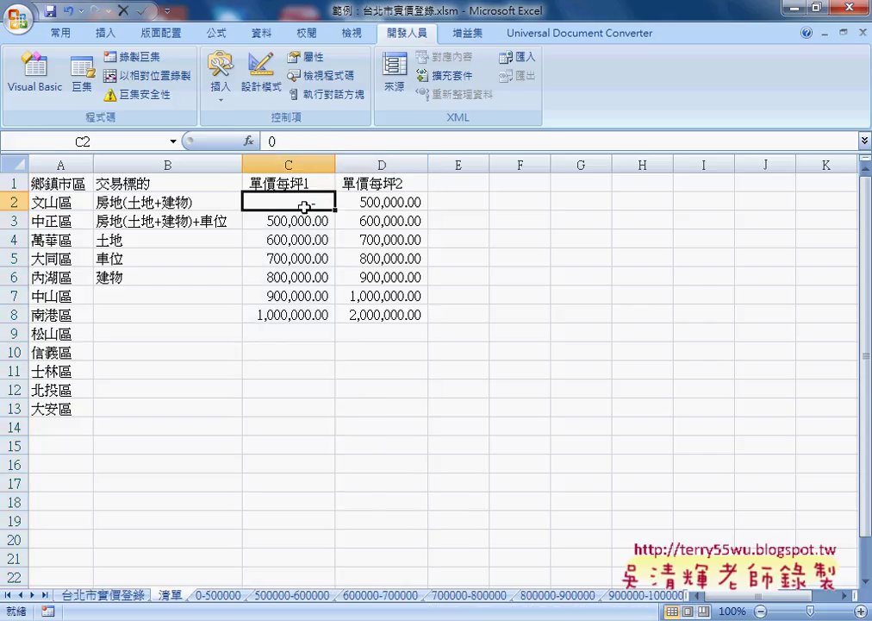
{"action": "key", "text": "ctrl+Down"}
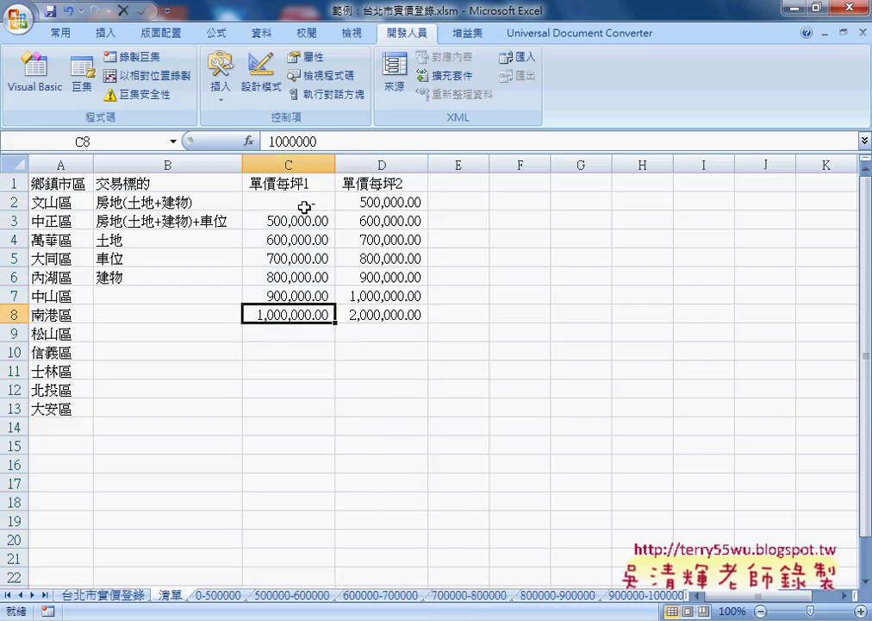
{"action": "left_click", "coordinate": [371, 201]}
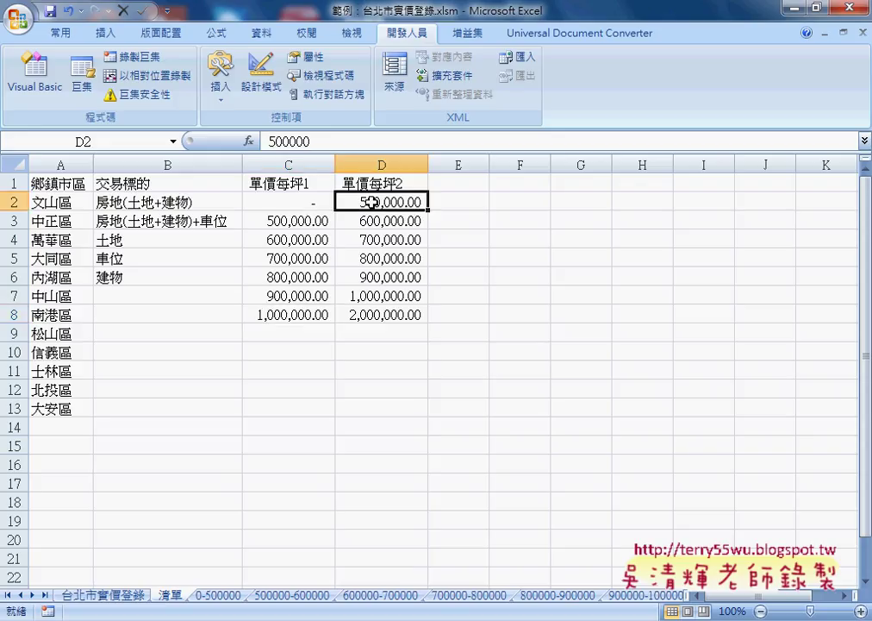
{"action": "key", "text": "ctrl+Down"}
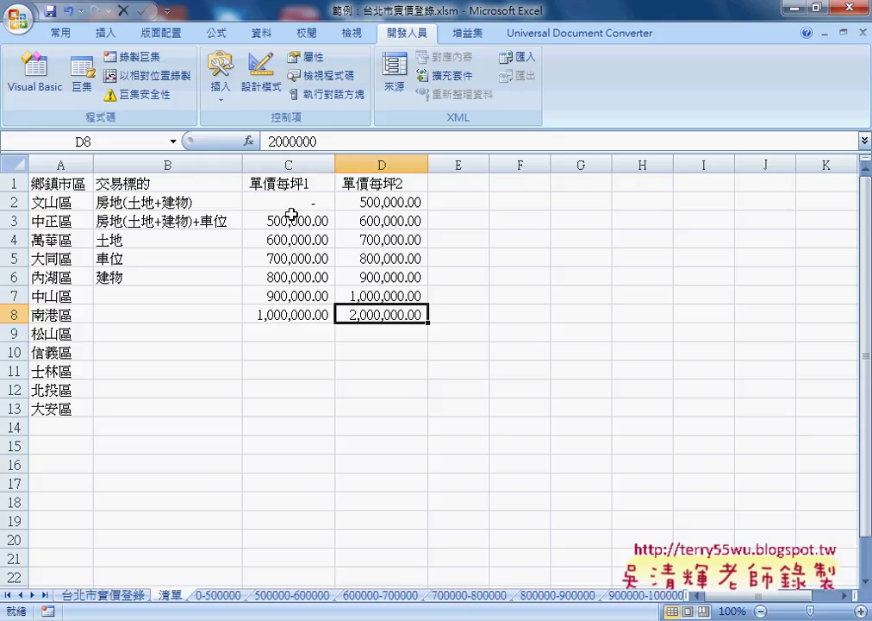
{"action": "left_click", "coordinate": [287, 201]}
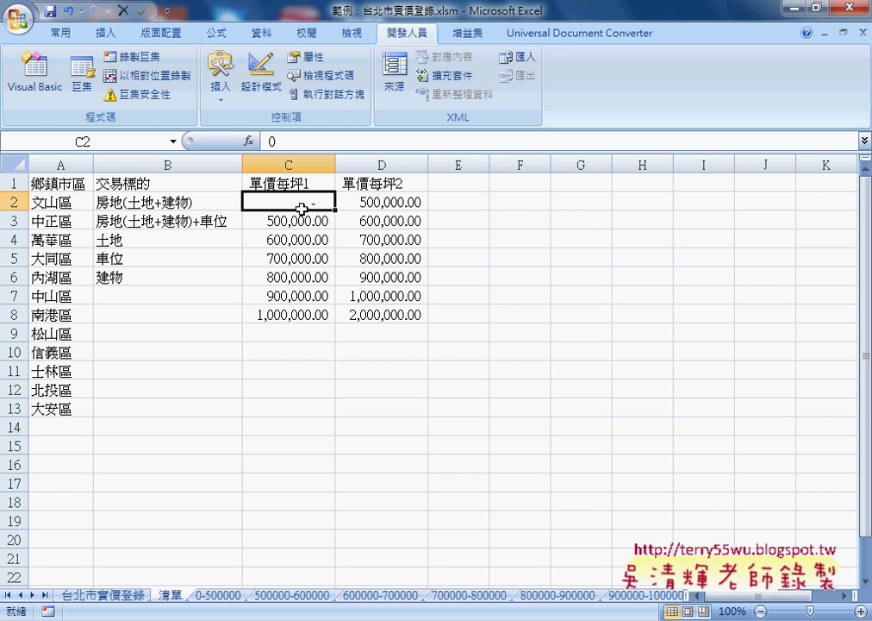
Bring the VBA editor forward and select the Y = Sheets("清單").Cells(i, "D") line
{"action": "mouse_move", "coordinate": [392, 619]}
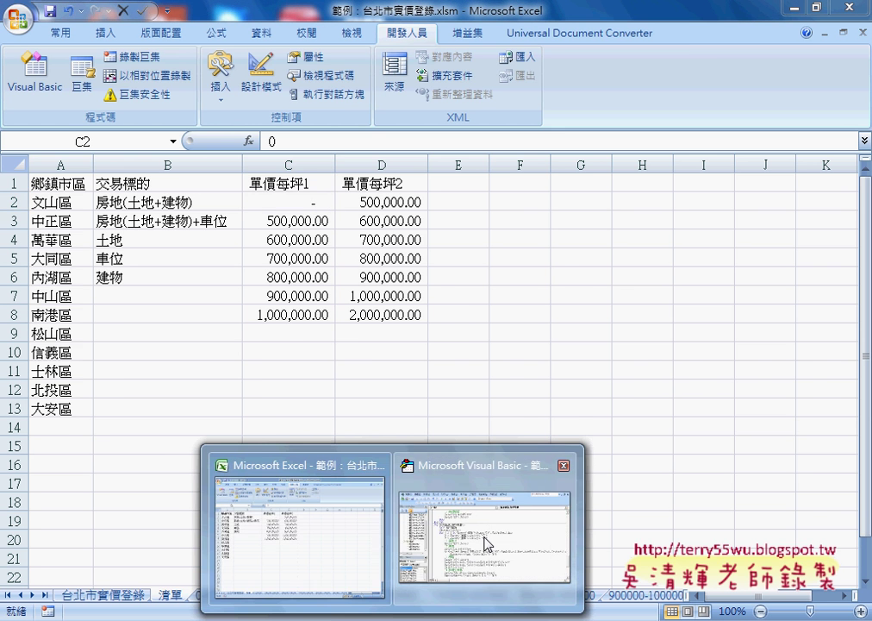
{"action": "left_click", "coordinate": [483, 540]}
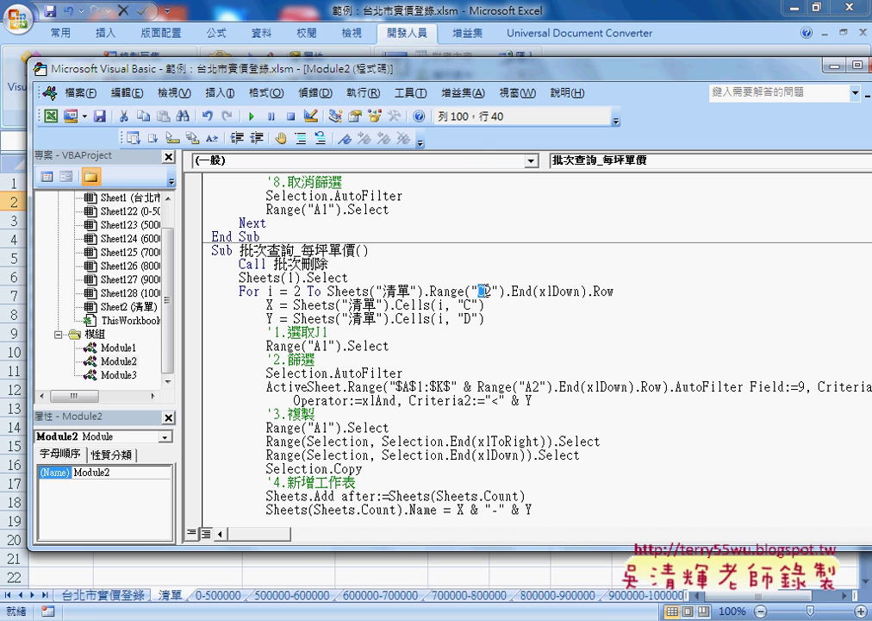
{"action": "left_click_drag", "start_coordinate": [365, 69], "coordinate": [652, 87]}
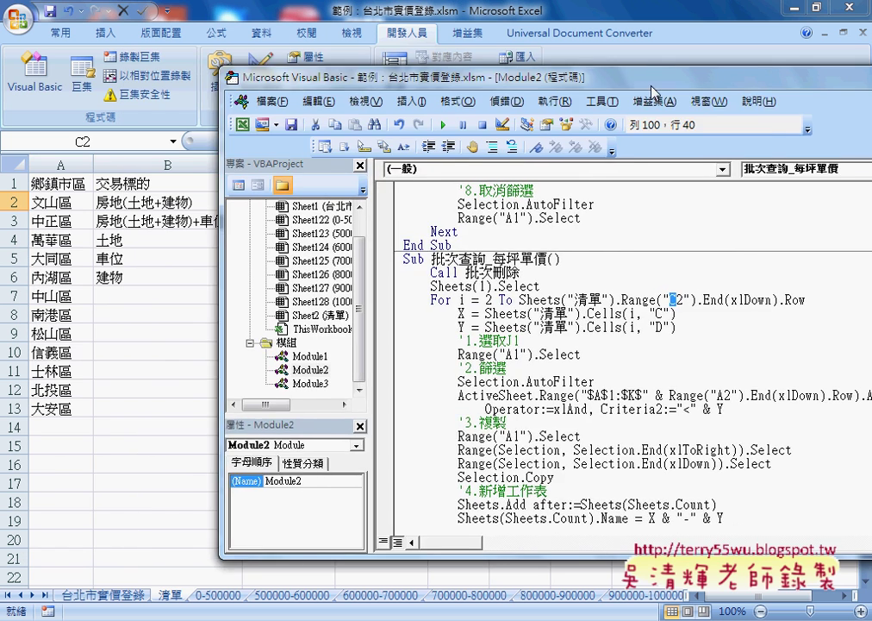
{"action": "left_click_drag", "start_coordinate": [329, 71], "coordinate": [503, 84]}
{"action": "type", "text": "C"}
{"action": "left_click", "coordinate": [612, 312]}
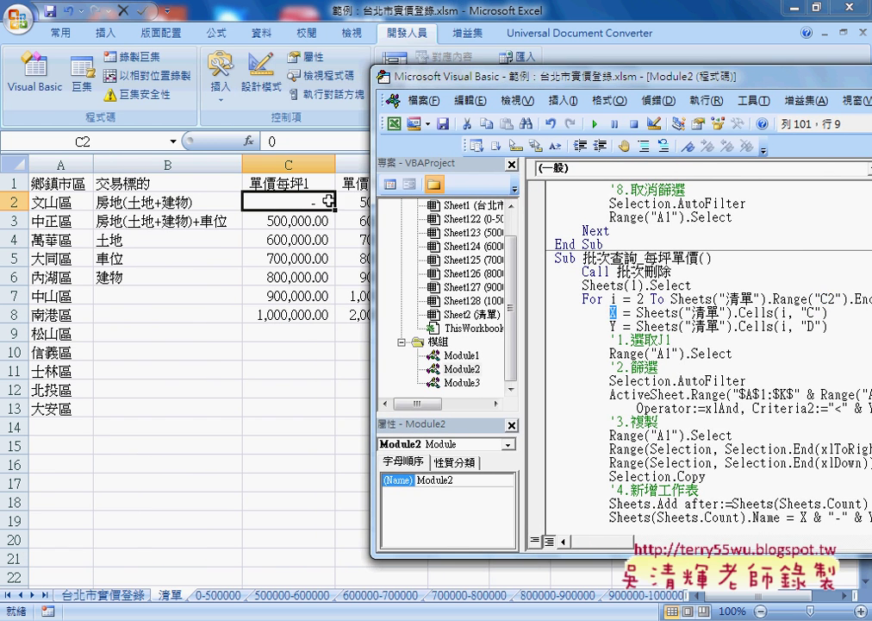
{"action": "key", "text": "Down"}
{"action": "left_click_drag", "start_coordinate": [828, 326], "coordinate": [610, 325]}
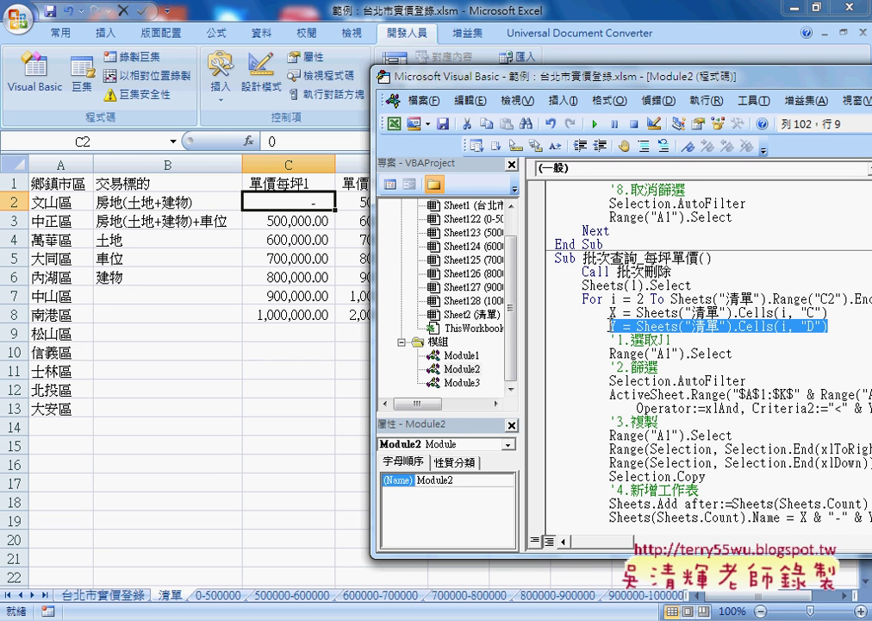
Annotate the Y assignment line and the Field:=9 argument with the on-screen pen, then clear it
{"action": "left_click_drag", "start_coordinate": [418, 76], "coordinate": [133, 73]}
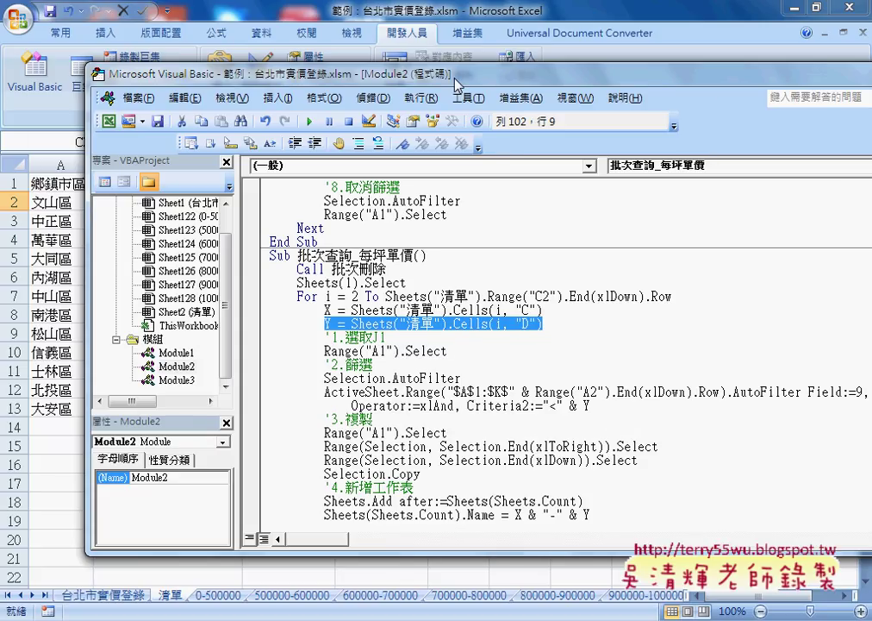
{"action": "left_click_drag", "start_coordinate": [449, 78], "coordinate": [351, 80]}
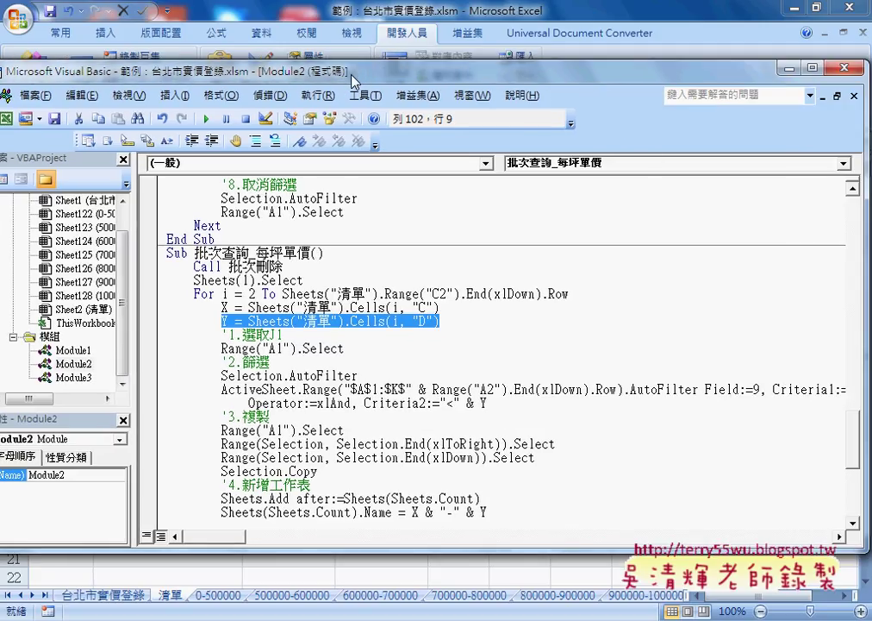
{"action": "key", "text": "ctrl+shift+d"}
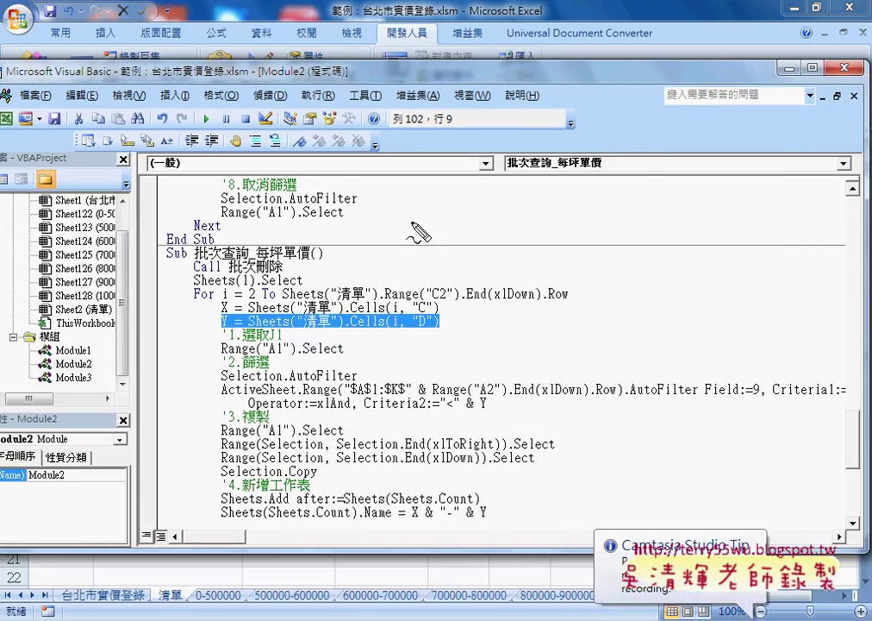
{"action": "left_click_drag", "start_coordinate": [431, 330], "coordinate": [434, 324]}
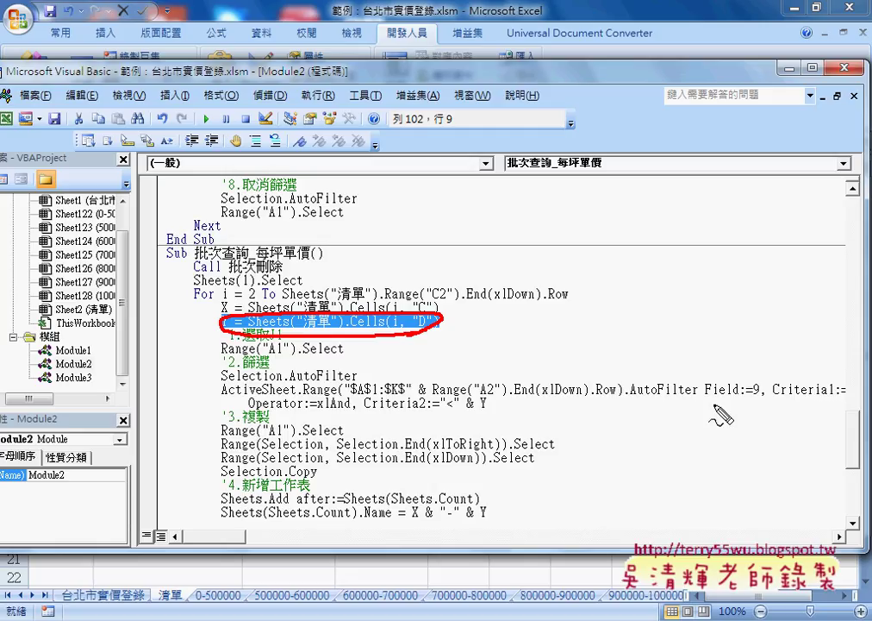
{"action": "left_click_drag", "start_coordinate": [750, 398], "coordinate": [762, 398]}
{"action": "left_click_drag", "start_coordinate": [750, 403], "coordinate": [762, 403]}
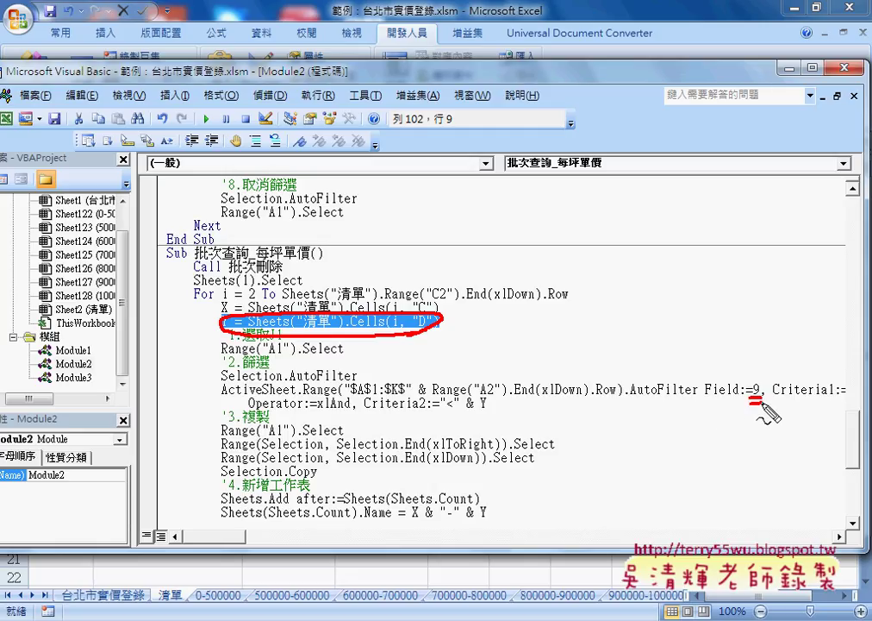
{"action": "key", "text": "Escape"}
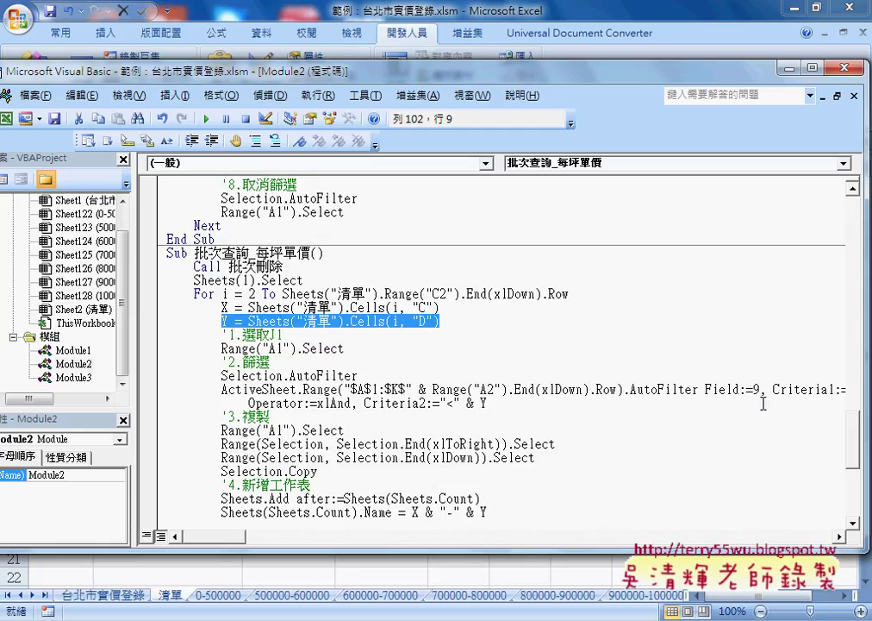
{"action": "left_click_drag", "start_coordinate": [483, 69], "coordinate": [410, 72]}
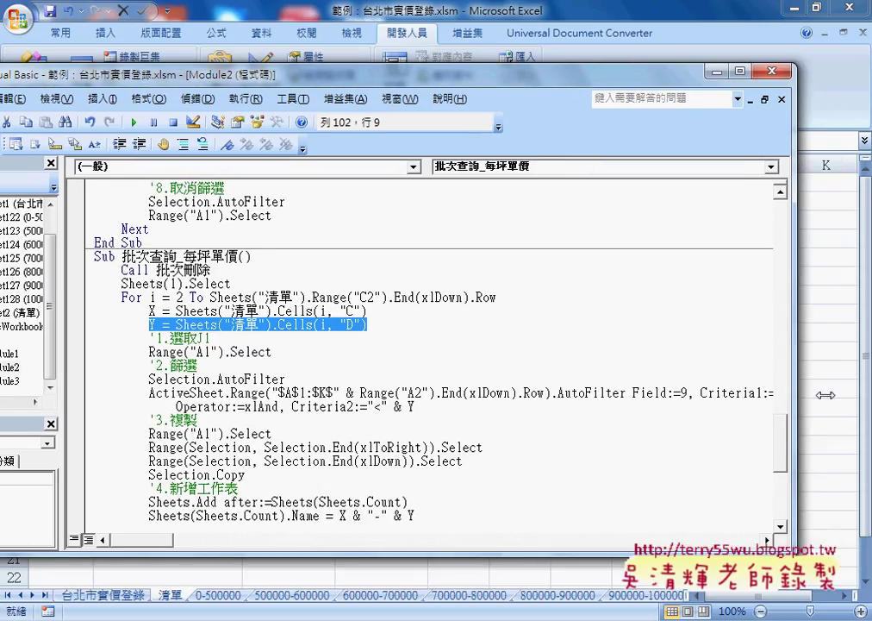
Make Criteria1 inclusive by changing its ">" to ">="
{"action": "left_click_drag", "start_coordinate": [155, 543], "coordinate": [173, 544]}
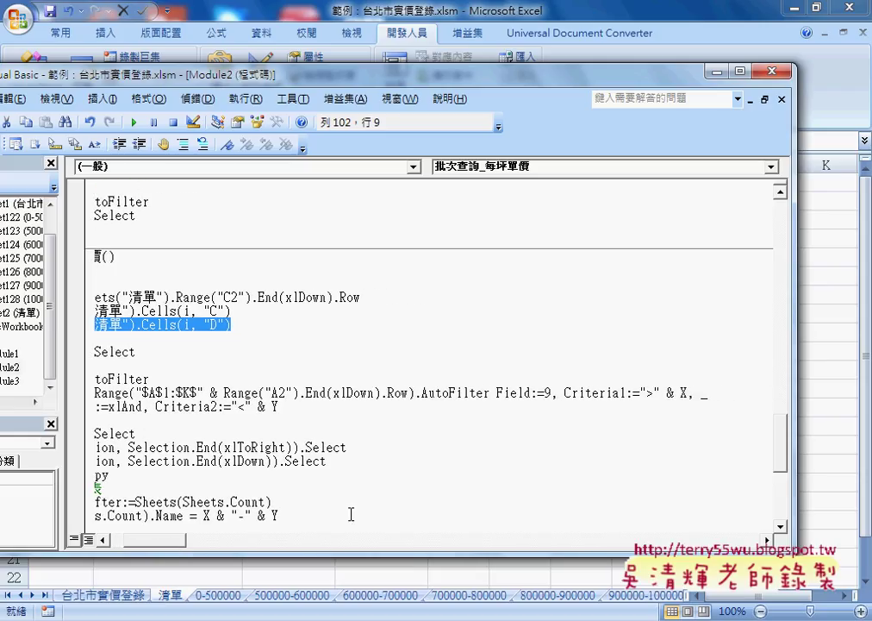
{"action": "left_click_drag", "start_coordinate": [641, 392], "coordinate": [660, 392]}
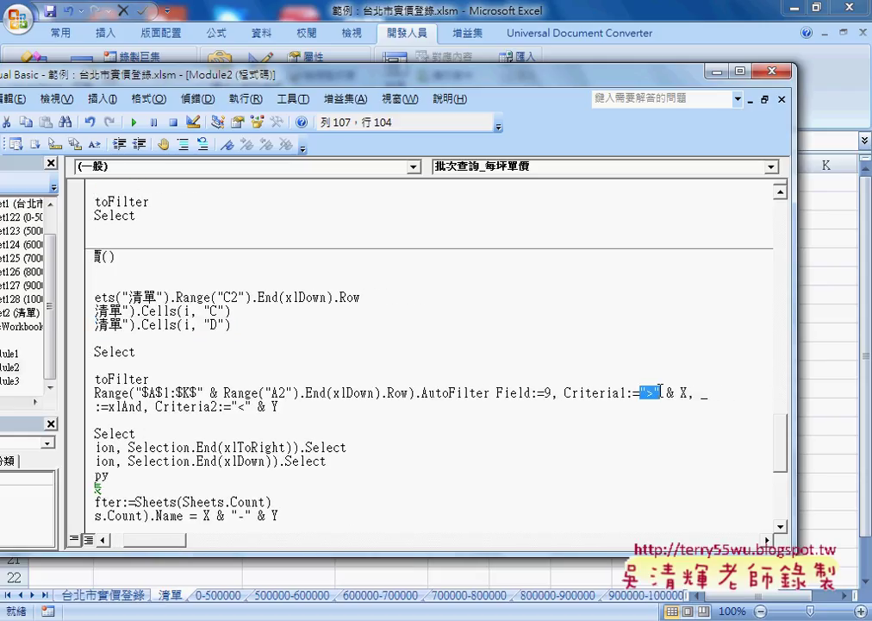
{"action": "left_click", "coordinate": [655, 392]}
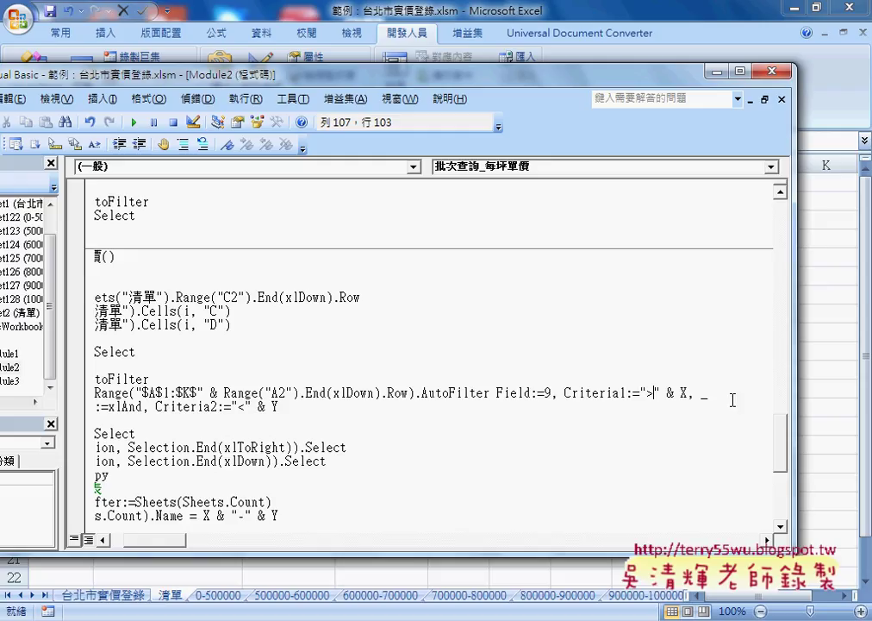
{"action": "type", "text": "="}
Change Criteria2's "<" to "<=" so the upper bound Y is included
{"action": "double_click", "coordinate": [690, 392]}
{"action": "key", "text": "Down"}
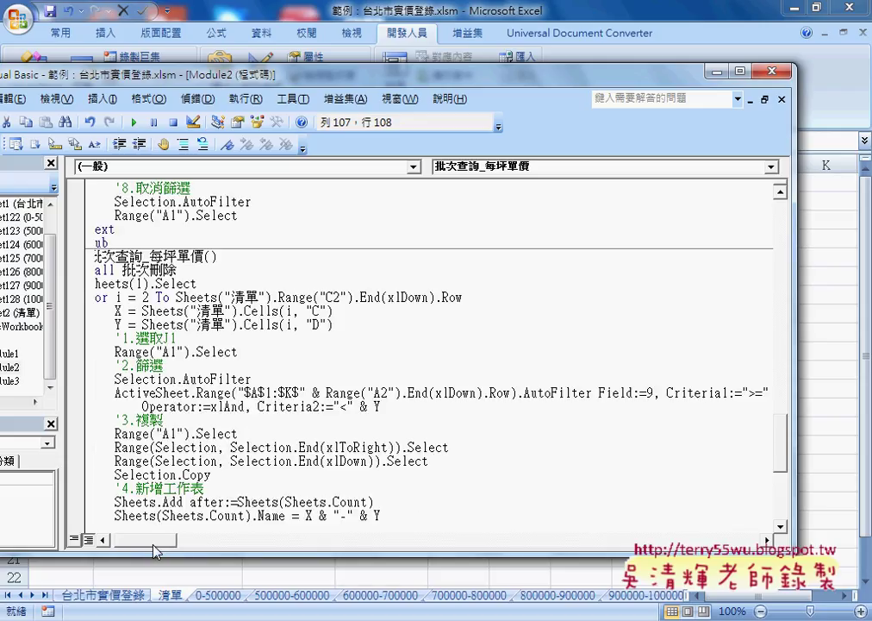
{"action": "key", "text": "shift+Right"}
{"action": "key", "text": "End"}
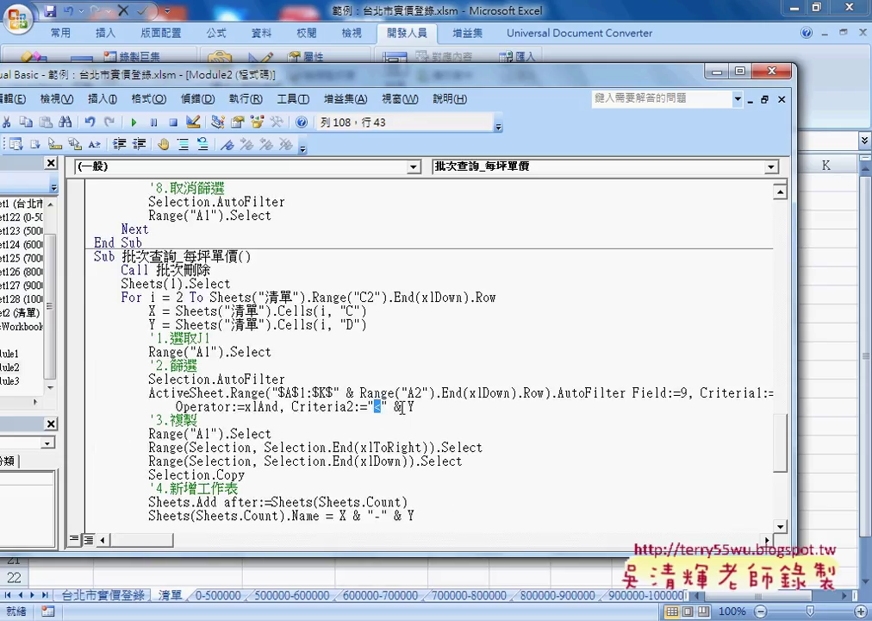
{"action": "left_click_drag", "start_coordinate": [278, 406], "coordinate": [177, 406]}
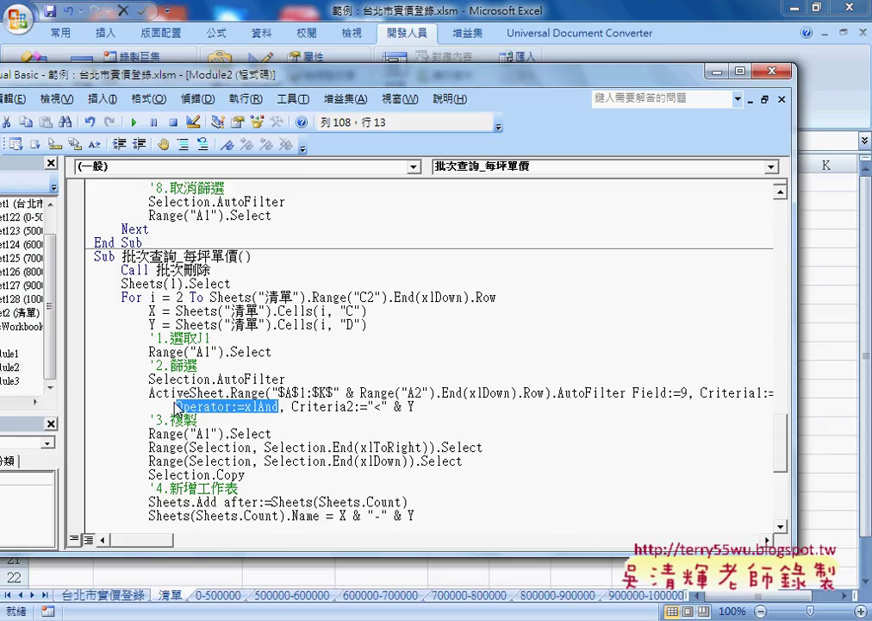
{"action": "left_click", "coordinate": [381, 406]}
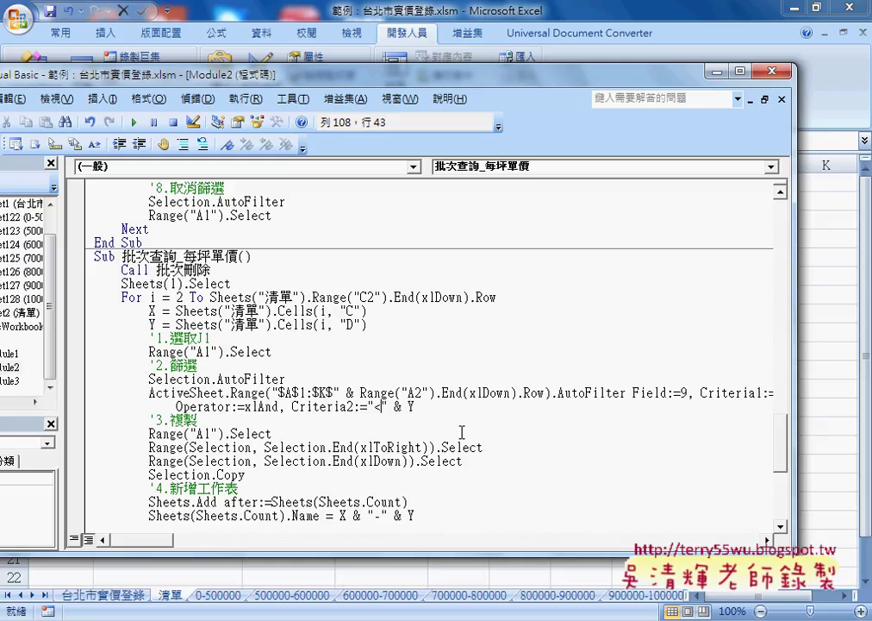
{"action": "type", "text": "="}
Annotate the X & "-" & Y sheet-name expression and link it to the 0-500000 sheet
{"action": "scroll", "coordinate": [364, 341], "scroll_direction": "down", "scroll_amount": 1}
{"action": "scroll", "coordinate": [364, 341], "scroll_direction": "down", "scroll_amount": 1}
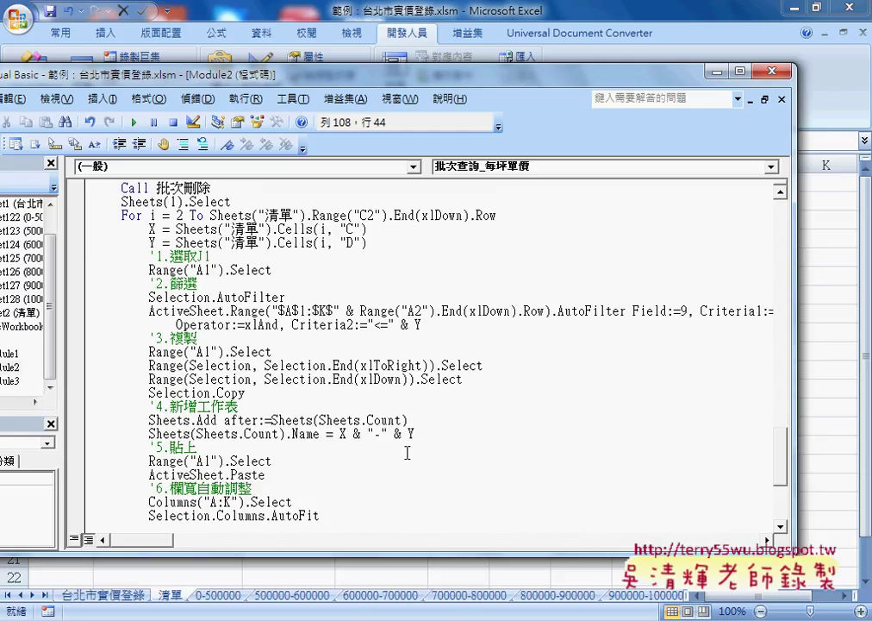
{"action": "left_click_drag", "start_coordinate": [340, 434], "coordinate": [416, 434]}
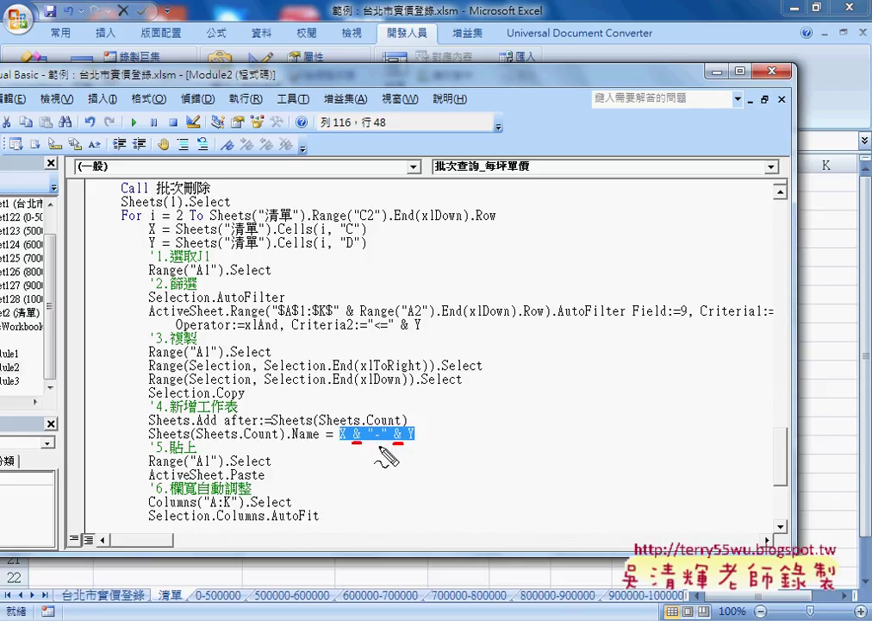
{"action": "mouse_move", "coordinate": [354, 443]}
{"action": "left_mouse_down"}
{"action": "mouse_move", "coordinate": [394, 436]}
{"action": "mouse_move", "coordinate": [381, 443]}
{"action": "left_mouse_up"}
{"action": "left_click_drag", "start_coordinate": [404, 442], "coordinate": [393, 443]}
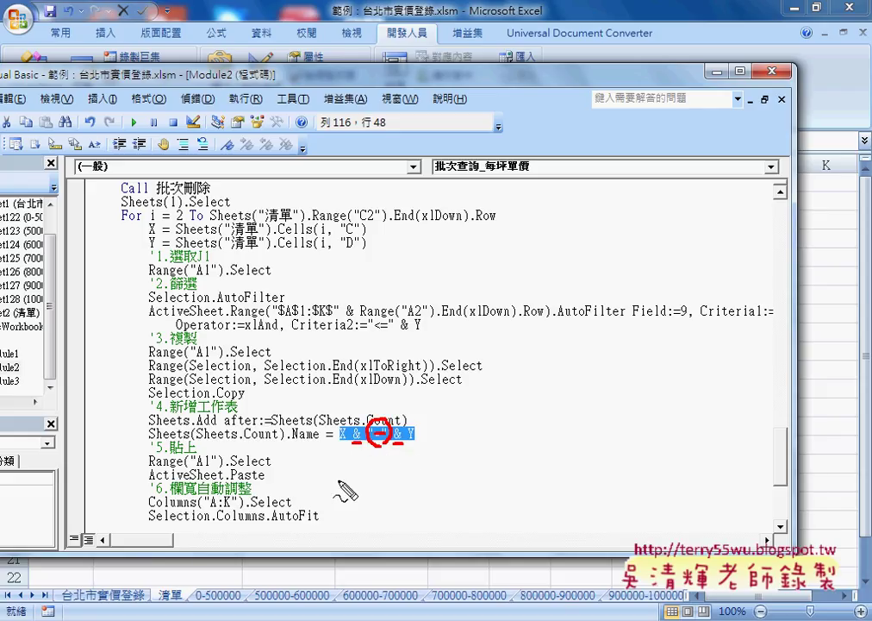
{"action": "left_click_drag", "start_coordinate": [195, 607], "coordinate": [247, 606]}
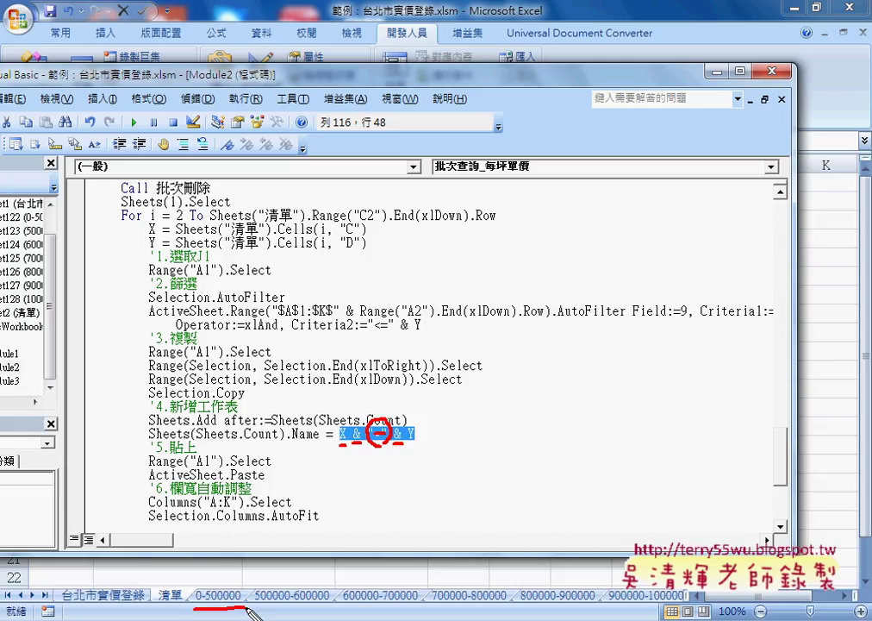
{"action": "mouse_move", "coordinate": [191, 582]}
{"action": "left_mouse_down"}
{"action": "mouse_move", "coordinate": [191, 604]}
{"action": "mouse_move", "coordinate": [244, 586]}
{"action": "mouse_move", "coordinate": [243, 607]}
{"action": "left_mouse_up"}
{"action": "mouse_move", "coordinate": [353, 448]}
{"action": "left_mouse_down"}
{"action": "mouse_move", "coordinate": [228, 571]}
{"action": "mouse_move", "coordinate": [252, 575]}
{"action": "left_mouse_up"}
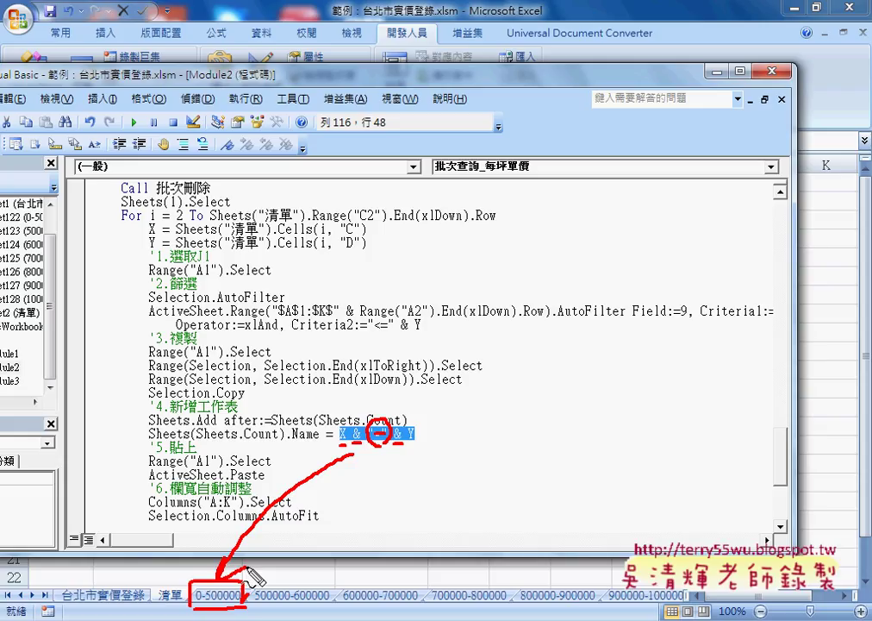
Mark the C2 start, X/Y reads, Field:=9 and criteria arguments, then clear the ink
{"action": "left_click_drag", "start_coordinate": [360, 222], "coordinate": [366, 220]}
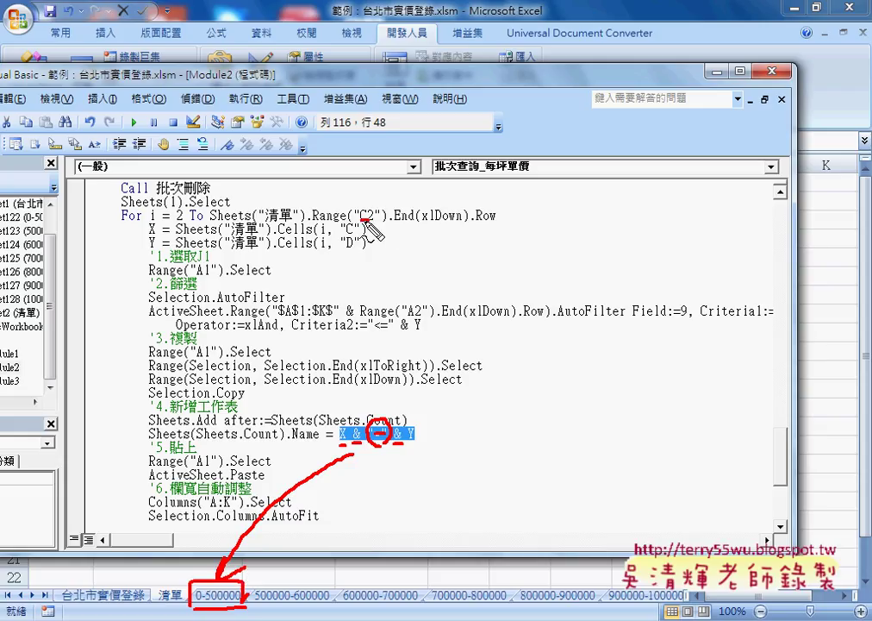
{"action": "mouse_move", "coordinate": [147, 231]}
{"action": "left_mouse_down"}
{"action": "mouse_move", "coordinate": [150, 262]}
{"action": "mouse_move", "coordinate": [380, 245]}
{"action": "mouse_move", "coordinate": [131, 260]}
{"action": "mouse_move", "coordinate": [141, 257]}
{"action": "left_mouse_up"}
{"action": "left_click_drag", "start_coordinate": [662, 320], "coordinate": [776, 317]}
{"action": "left_click_drag", "start_coordinate": [177, 335], "coordinate": [332, 334]}
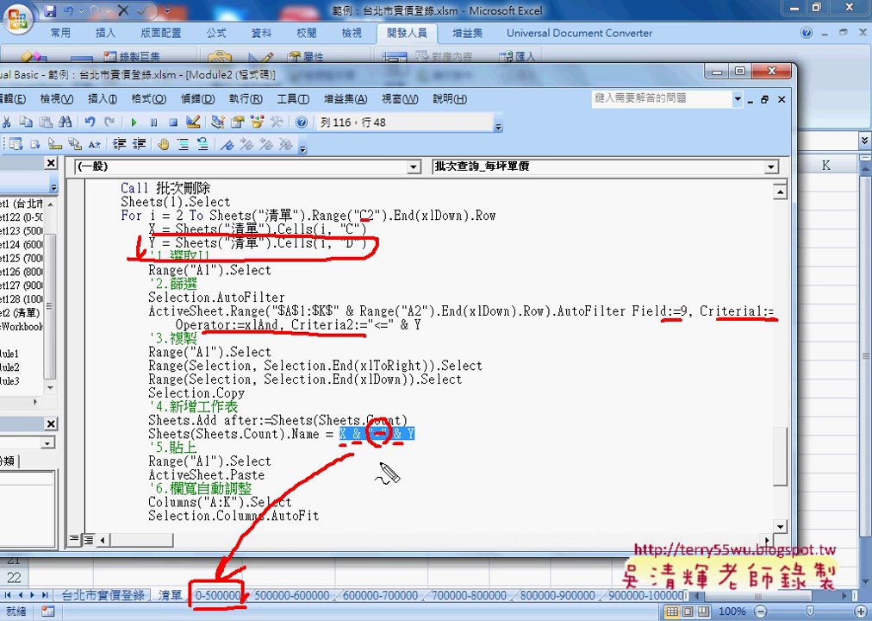
{"action": "key", "text": "Escape"}
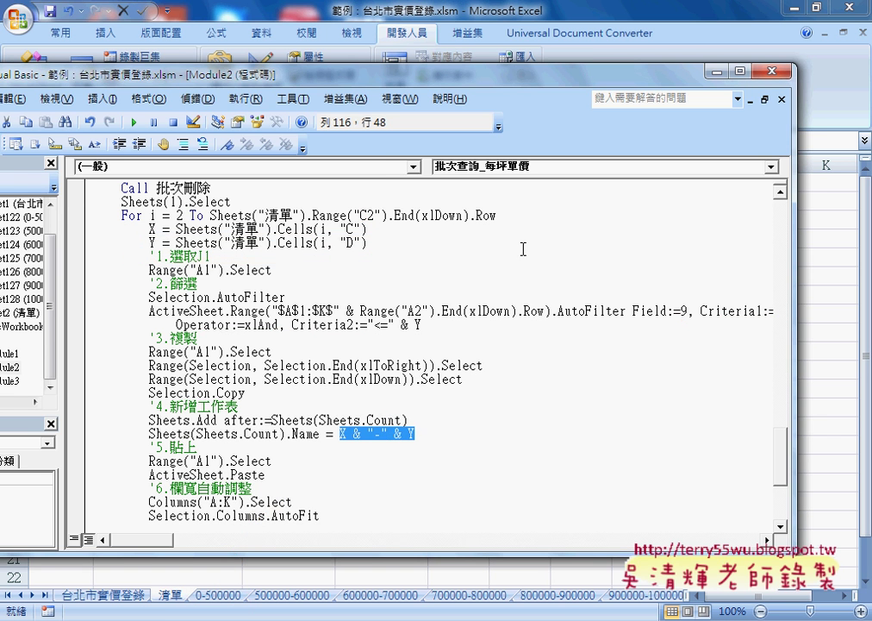
{"action": "key", "text": "alt+F11"}
Run the 批次查詢 per-ping price macro button on 台北市實價登錄 four times
{"action": "left_click", "coordinate": [104, 595]}
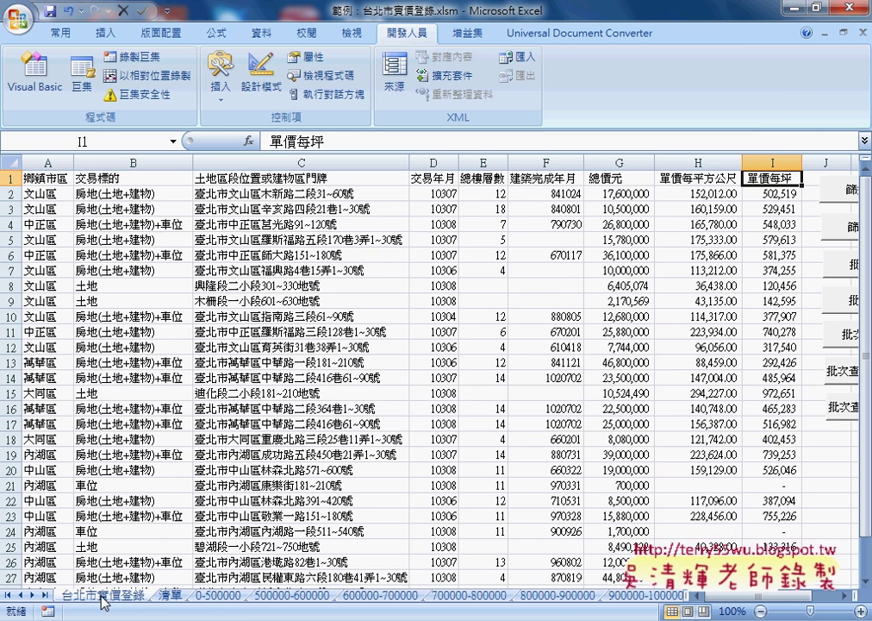
{"action": "left_click", "coordinate": [842, 416]}
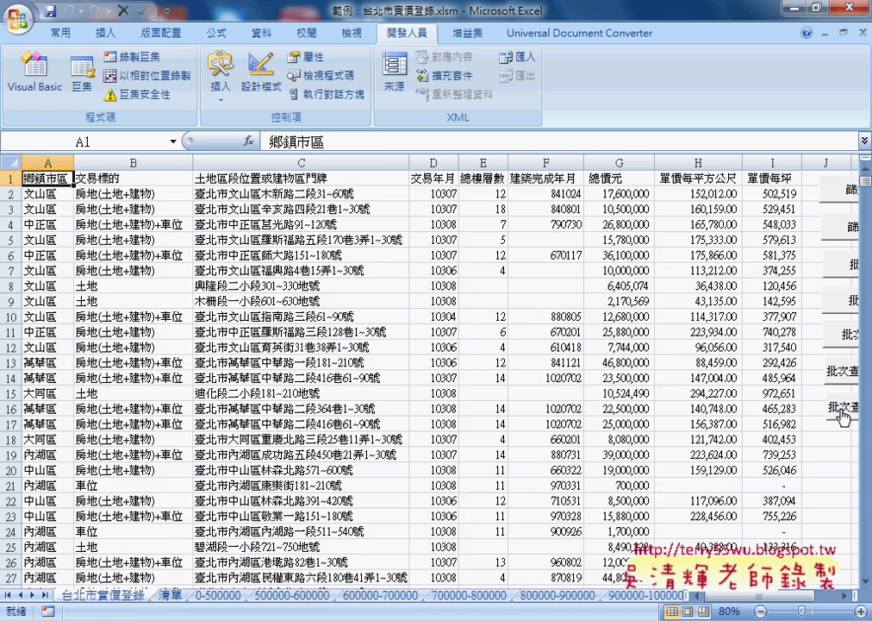
{"action": "left_click", "coordinate": [842, 415]}
{"action": "left_click", "coordinate": [842, 415]}
{"action": "left_click", "coordinate": [842, 417]}
Open the button's assigned macro and add Application.ScreenUpdating = False below the Sub line
{"action": "right_click", "coordinate": [842, 417]}
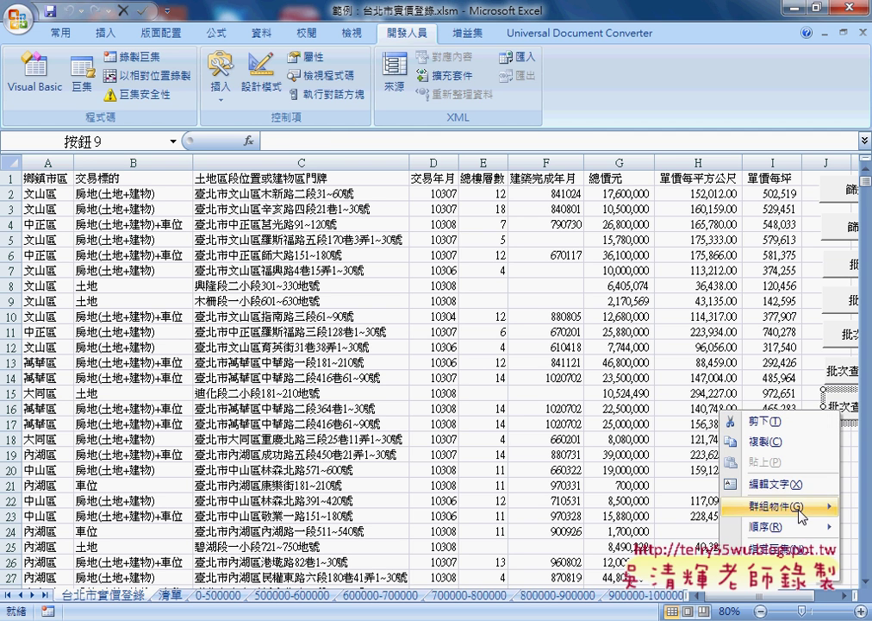
{"action": "left_click", "coordinate": [785, 552]}
{"action": "left_click", "coordinate": [830, 382]}
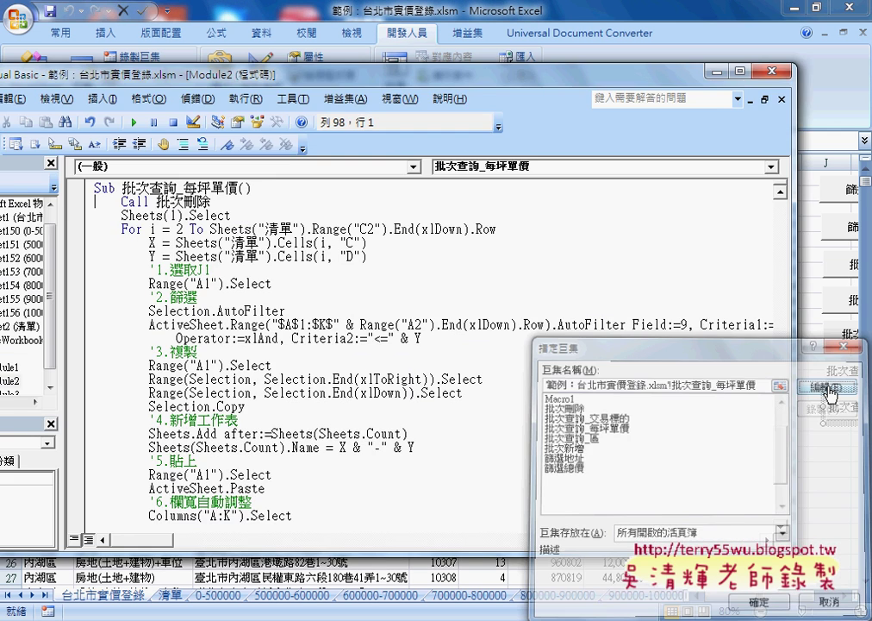
{"action": "key", "text": "Up"}
{"action": "key", "text": "End"}
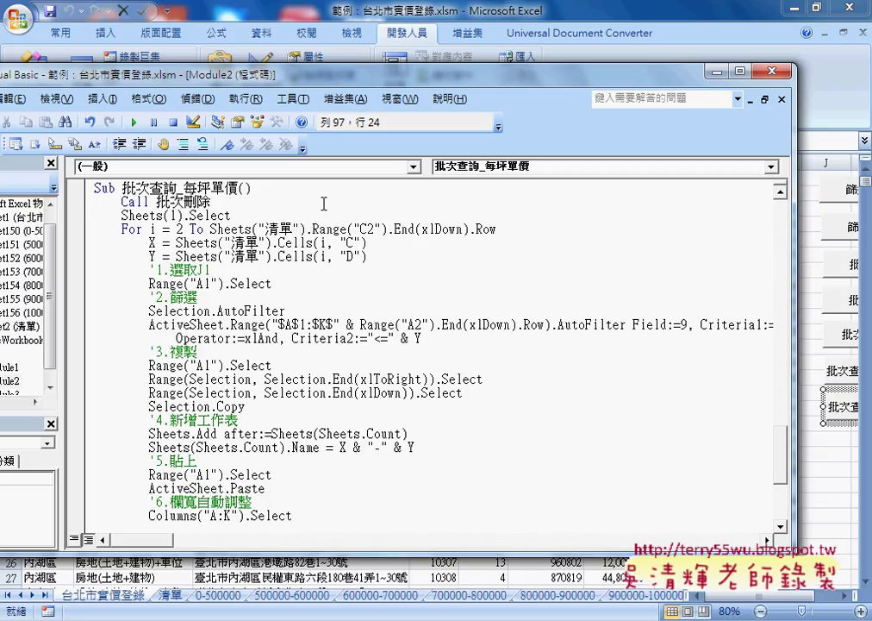
{"action": "key", "text": "Return"}
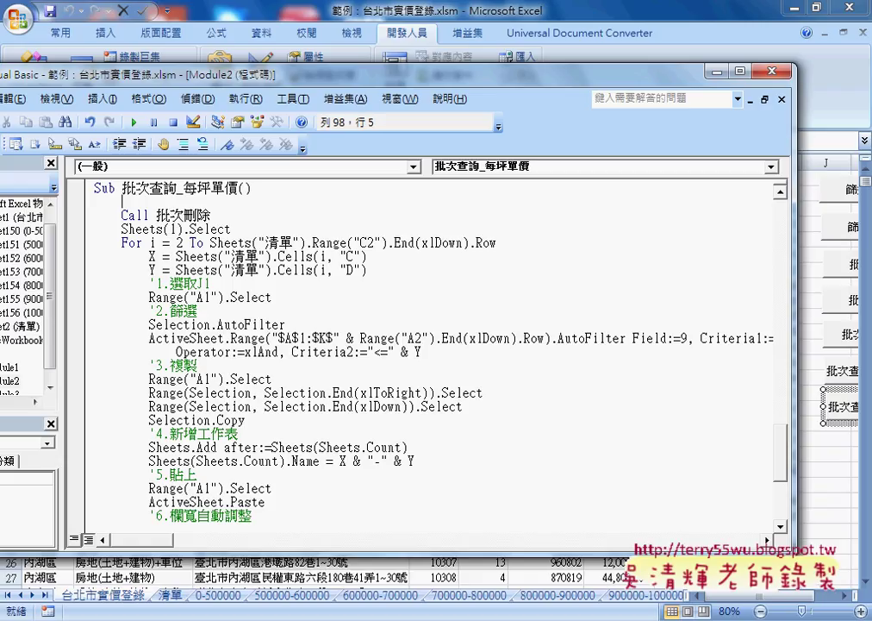
{"action": "type", "text": "appli"}
{"action": "type", "text": "cat"}
{"action": "type", "text": "ion"}
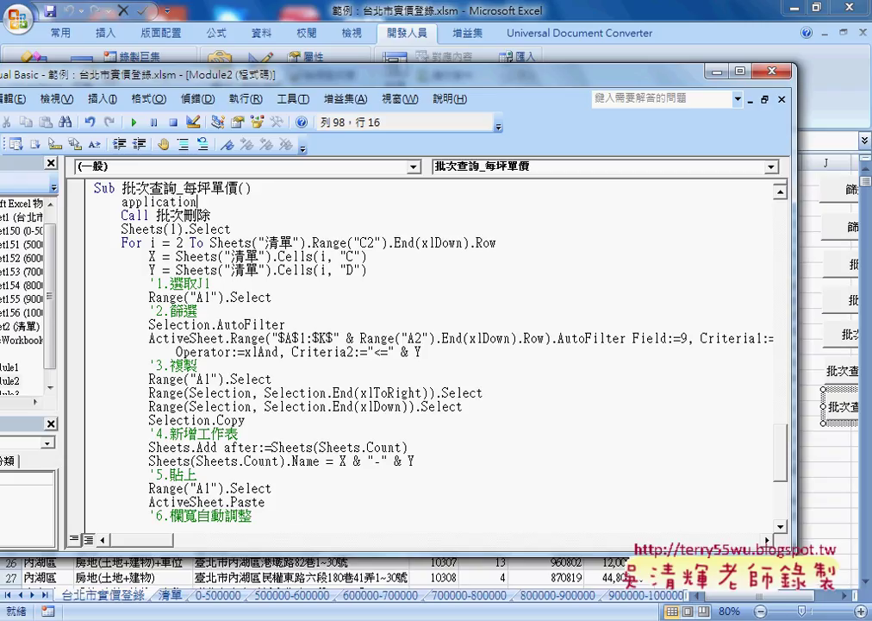
{"action": "type", "text": "."}
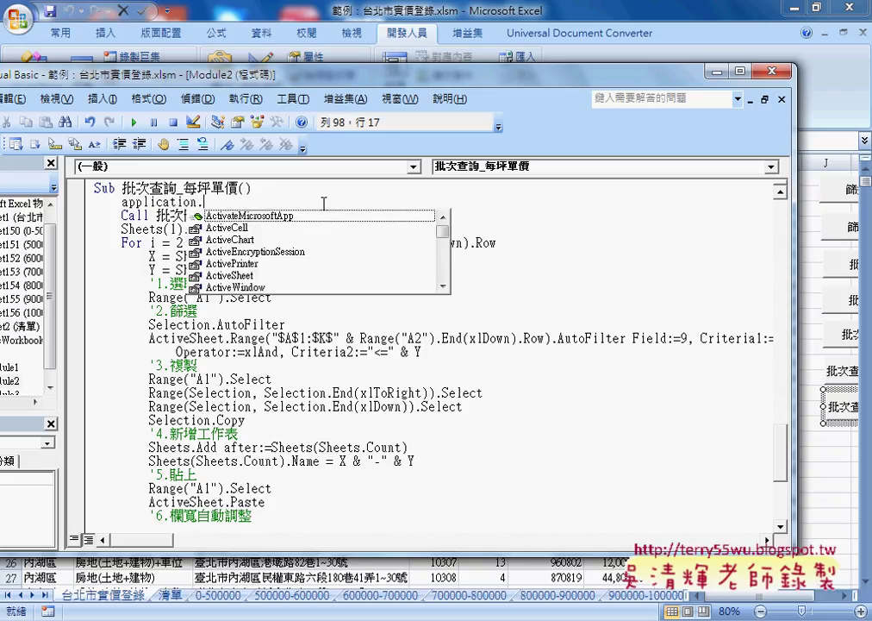
{"action": "type", "text": "sc"}
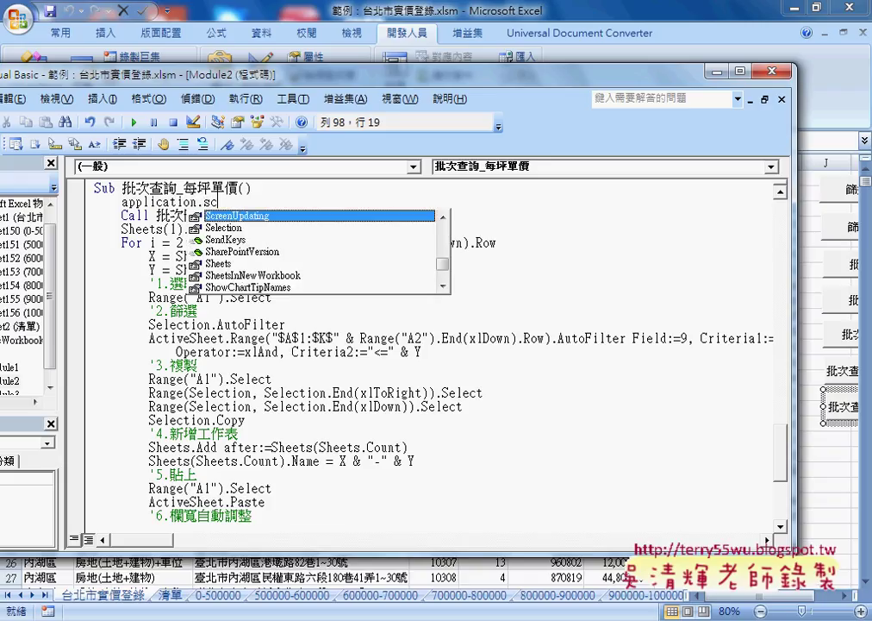
{"action": "type", "text": " =f"}
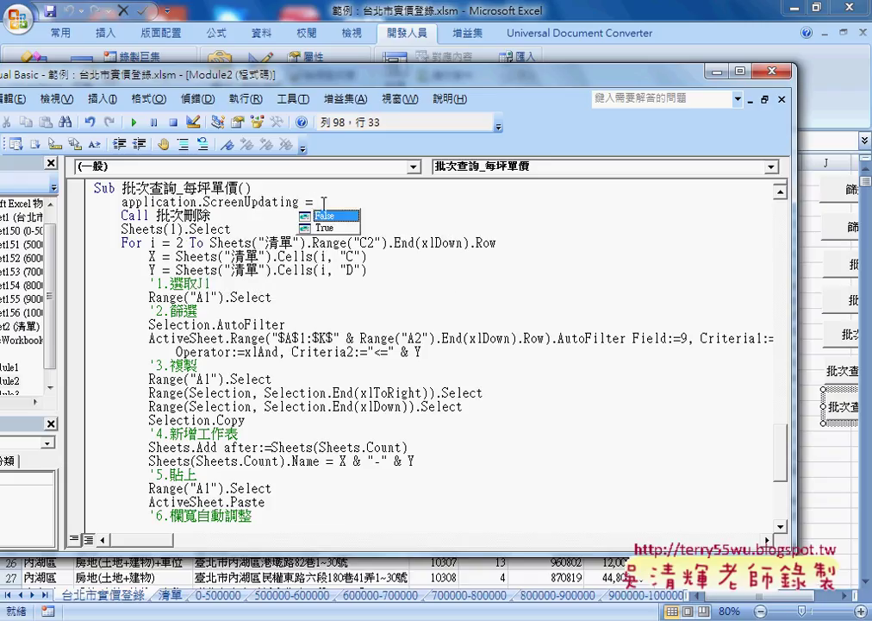
Add Application.ScreenUpdating = True on a new line after the loop's Next
{"action": "scroll", "coordinate": [302, 344], "scroll_direction": "down", "scroll_amount": 4}
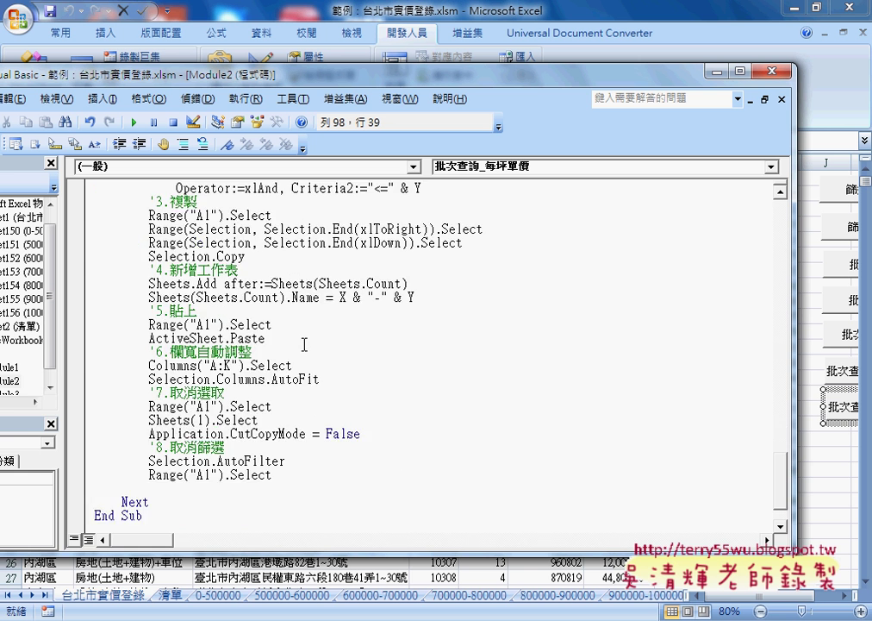
{"action": "scroll", "coordinate": [337, 366], "scroll_direction": "down", "scroll_amount": 1}
{"action": "scroll", "coordinate": [340, 369], "scroll_direction": "up", "scroll_amount": 6}
{"action": "scroll", "coordinate": [338, 368], "scroll_direction": "up", "scroll_amount": 1}
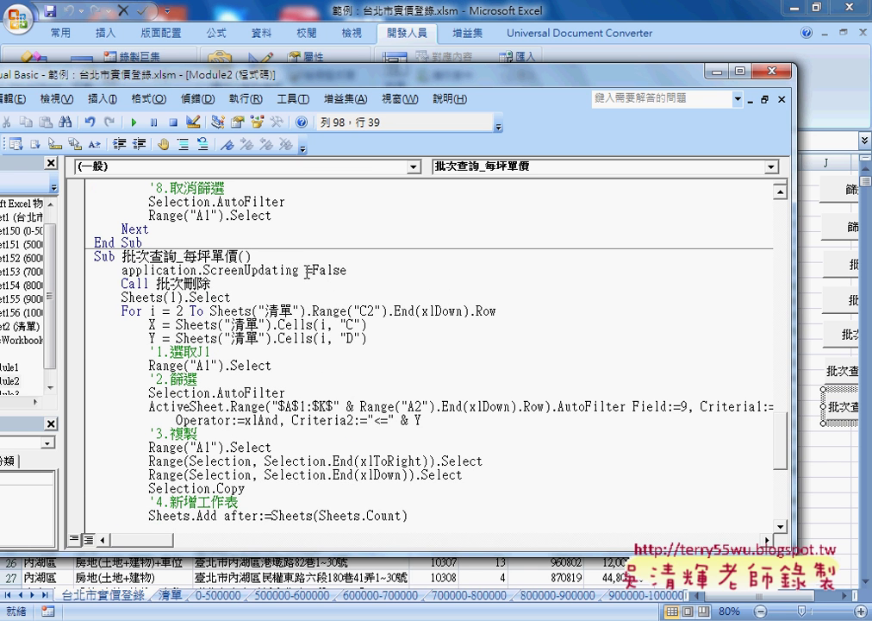
{"action": "left_click_drag", "start_coordinate": [306, 270], "coordinate": [121, 270]}
{"action": "key", "text": "ctrl+c"}
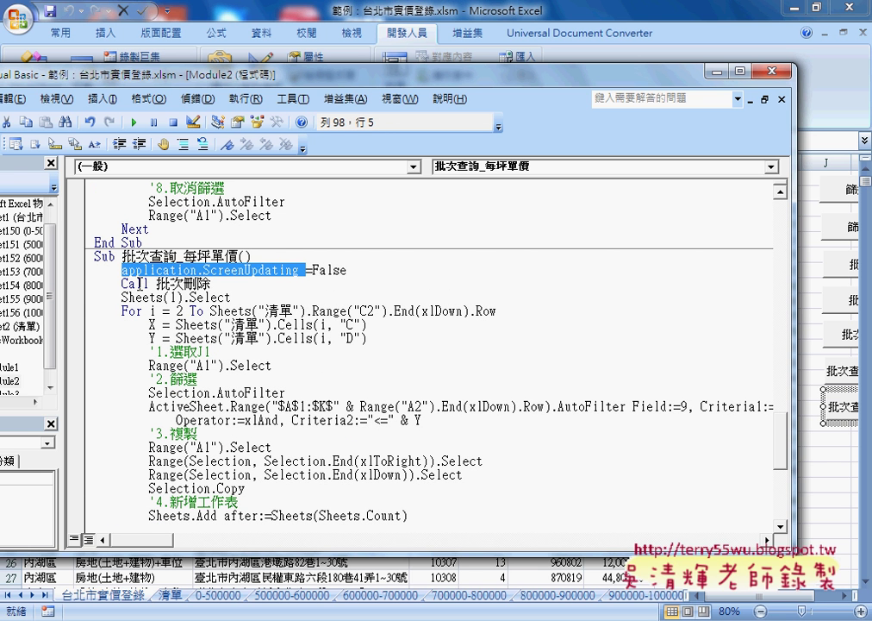
{"action": "scroll", "coordinate": [249, 319], "scroll_direction": "down", "scroll_amount": 4}
{"action": "scroll", "coordinate": [320, 414], "scroll_direction": "down", "scroll_amount": 3}
{"action": "left_click", "coordinate": [197, 447]}
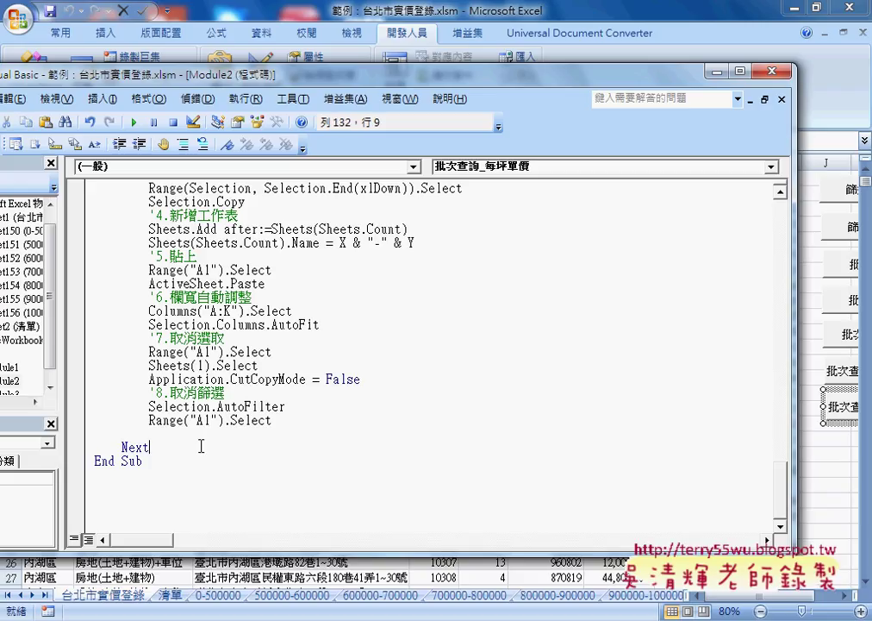
{"action": "key", "text": "Return"}
{"action": "key", "text": "ctrl+v"}
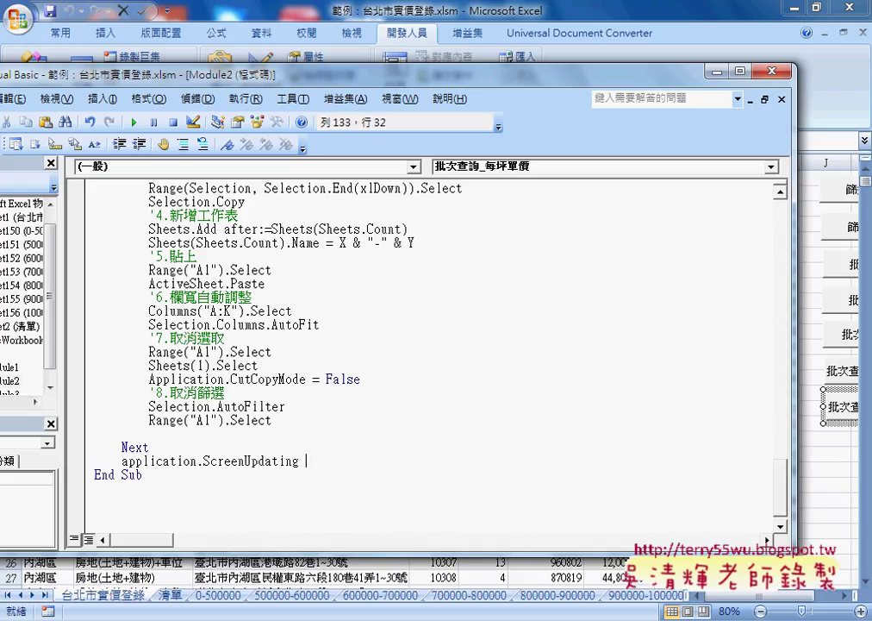
{"action": "type", "text": "="}
{"action": "key", "text": "Down"}
{"action": "key", "text": "space"}
{"action": "left_click", "coordinate": [627, 17]}
Run the updated macro, delete the range sheets with the batch-delete button, then regenerate them
{"action": "key", "text": "Escape"}
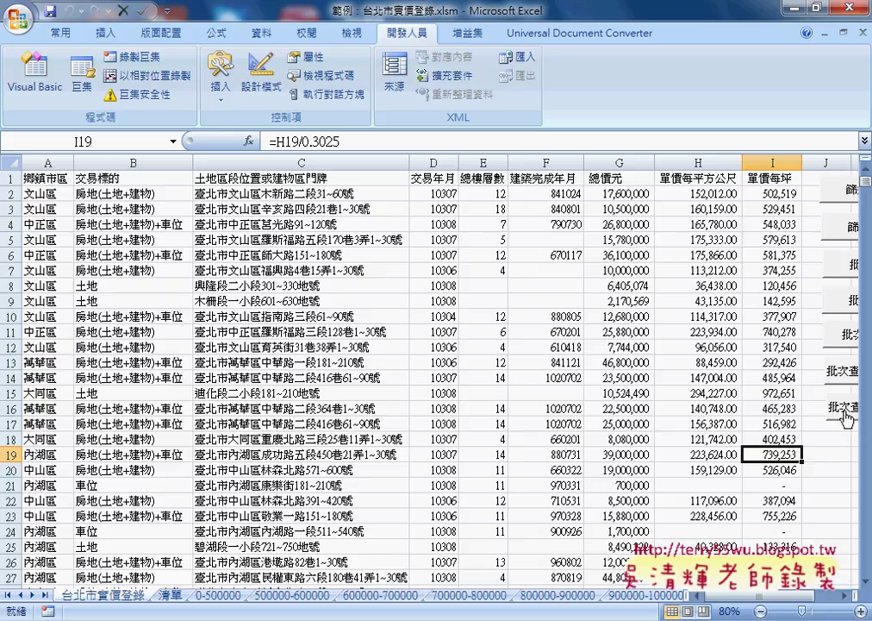
{"action": "left_click", "coordinate": [847, 419]}
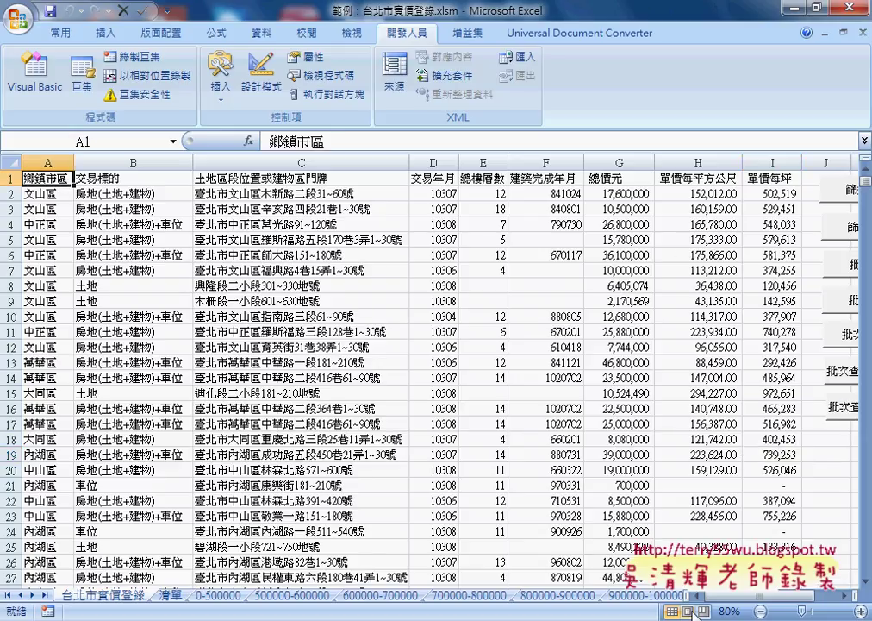
{"action": "left_click", "coordinate": [845, 265]}
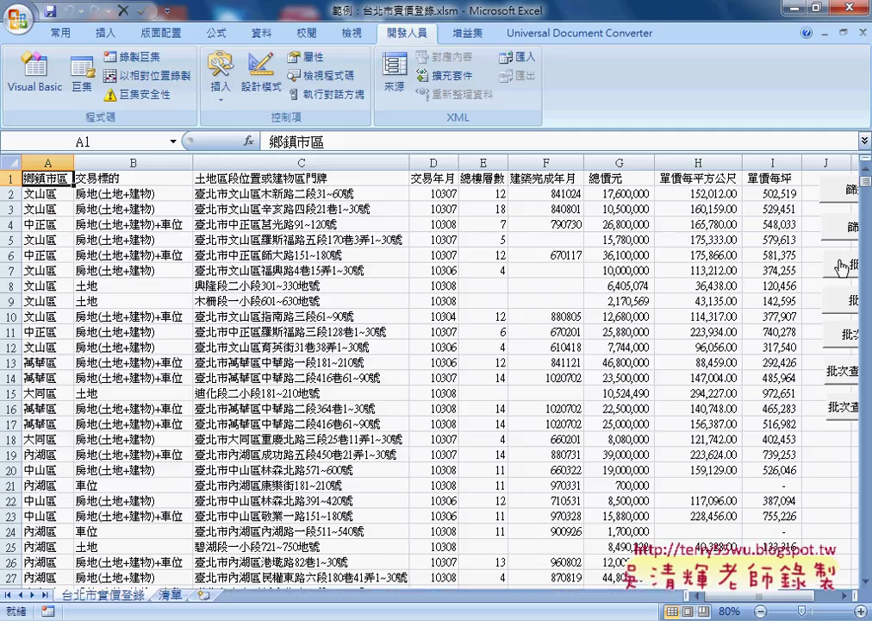
{"action": "left_click", "coordinate": [842, 416]}
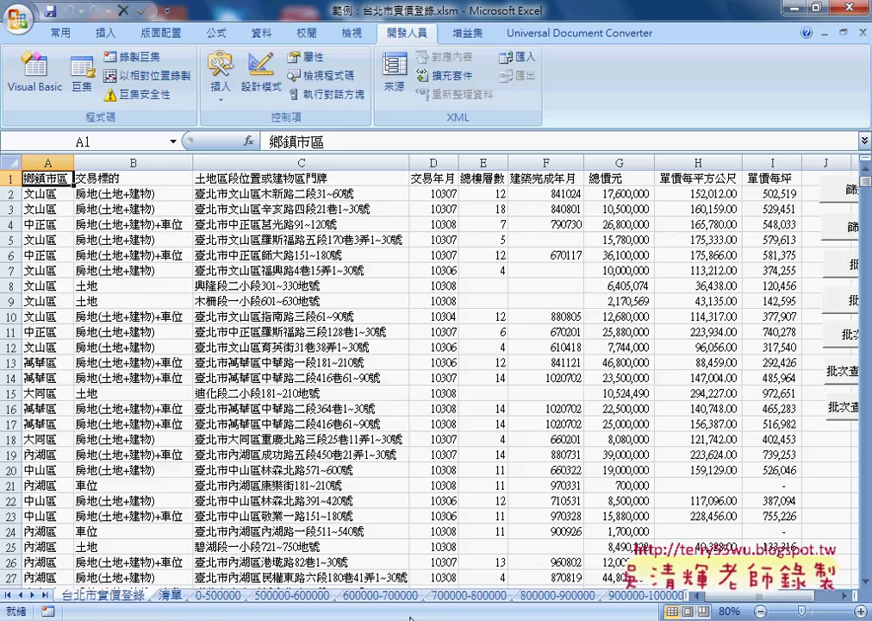
Insert Application.StatusBar = i after the Y assignment line inside the loop
{"action": "mouse_move", "coordinate": [412, 620]}
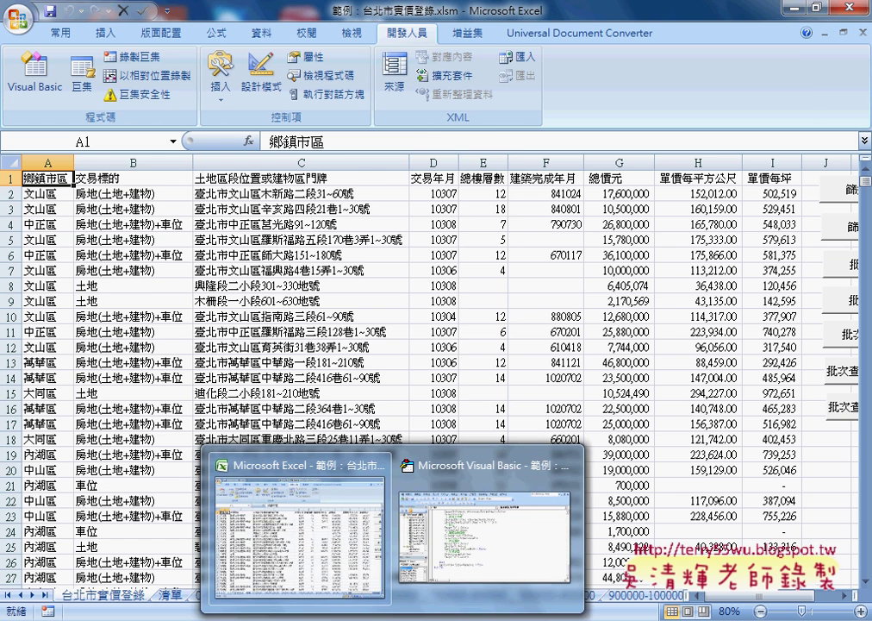
{"action": "left_click", "coordinate": [444, 561]}
{"action": "scroll", "coordinate": [438, 514], "scroll_direction": "up", "scroll_amount": 2}
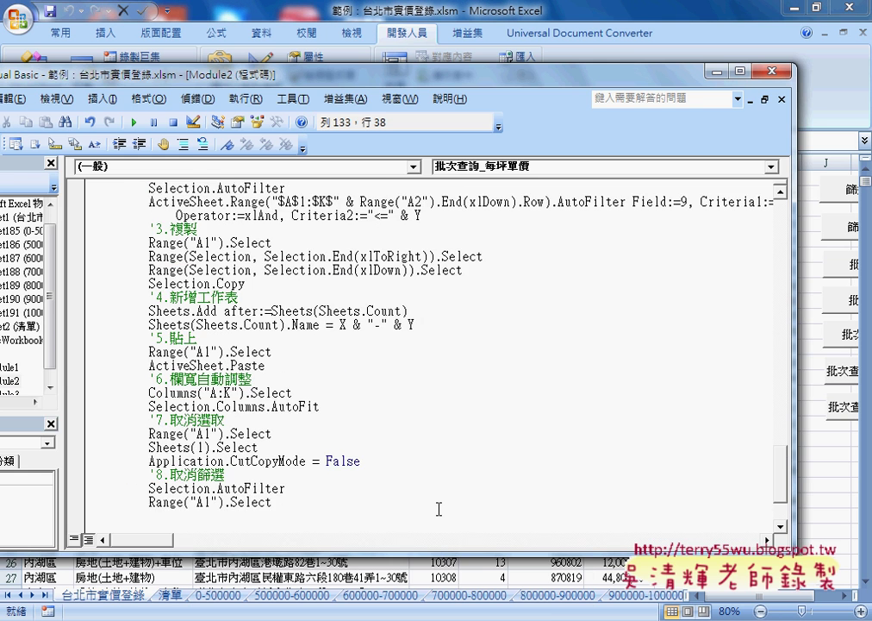
{"action": "scroll", "coordinate": [439, 509], "scroll_direction": "up", "scroll_amount": 2}
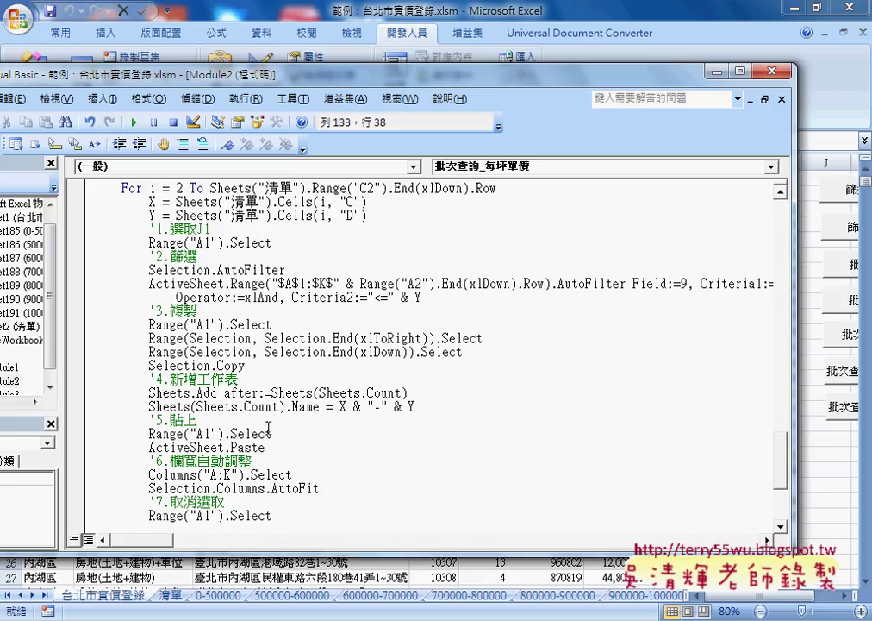
{"action": "scroll", "coordinate": [269, 422], "scroll_direction": "down", "scroll_amount": 1}
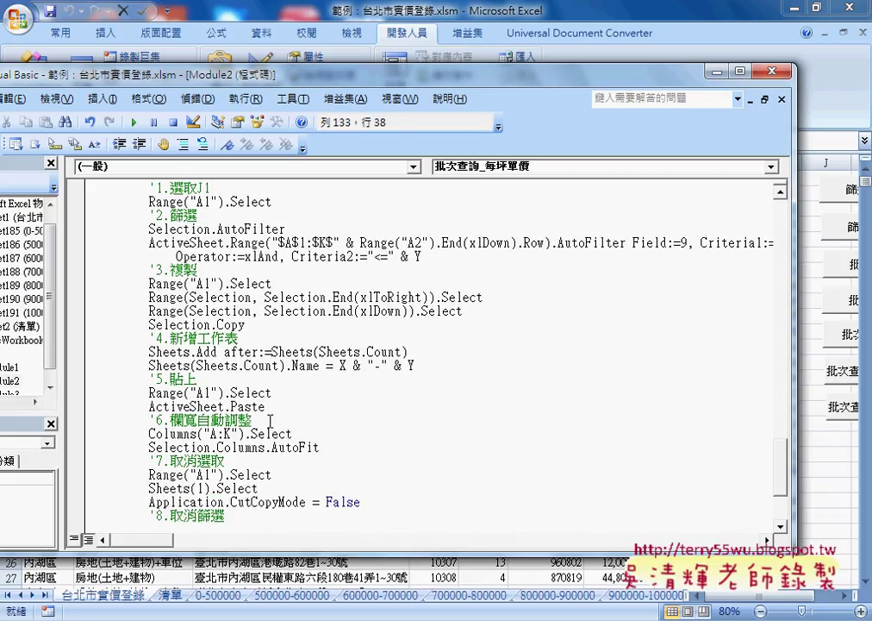
{"action": "scroll", "coordinate": [270, 421], "scroll_direction": "down", "scroll_amount": 1}
{"action": "left_click_drag", "start_coordinate": [148, 461], "coordinate": [225, 461]}
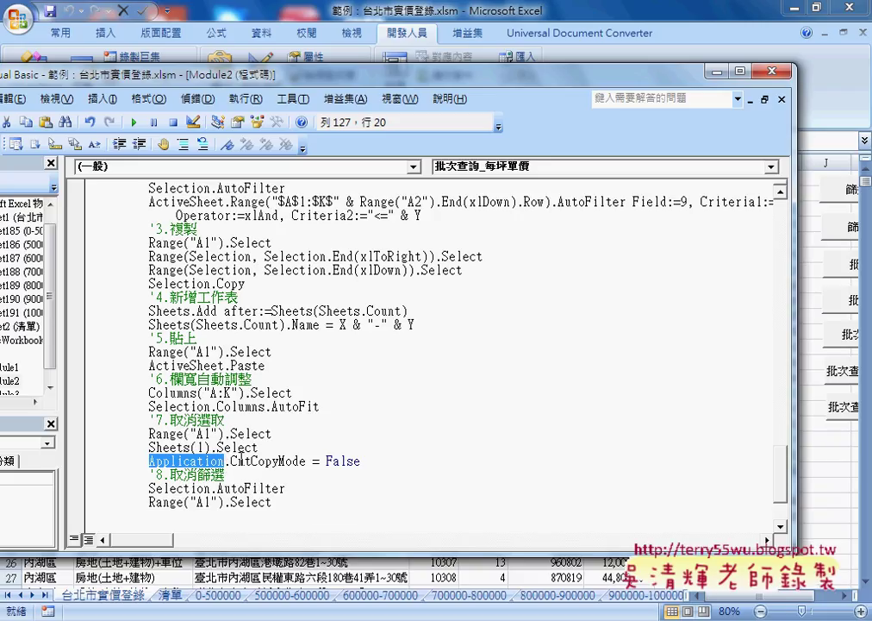
{"action": "scroll", "coordinate": [194, 358], "scroll_direction": "down", "scroll_amount": 7}
{"action": "left_click", "coordinate": [396, 338]}
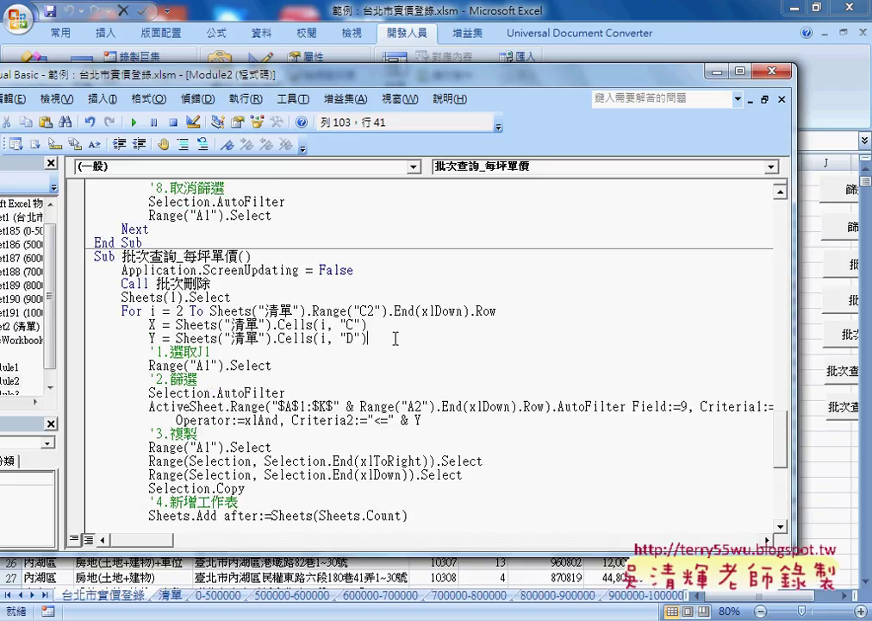
{"action": "key", "text": "Return"}
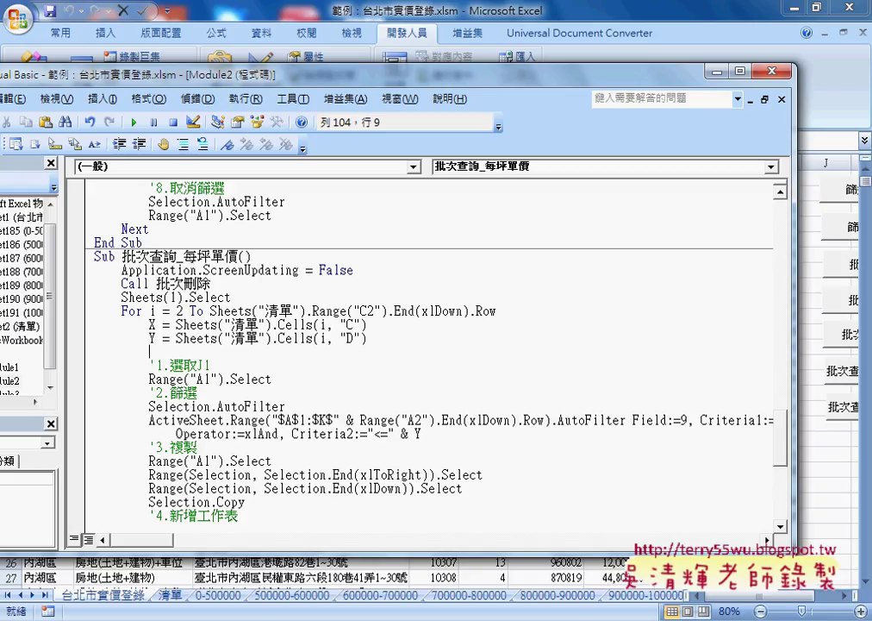
{"action": "type", "text": "Application"}
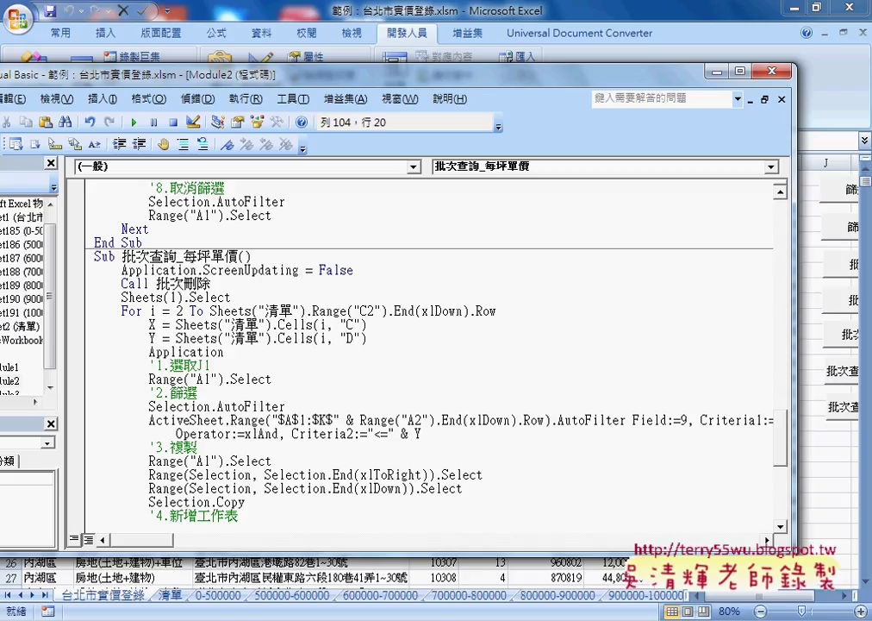
{"action": "type", "text": ".s"}
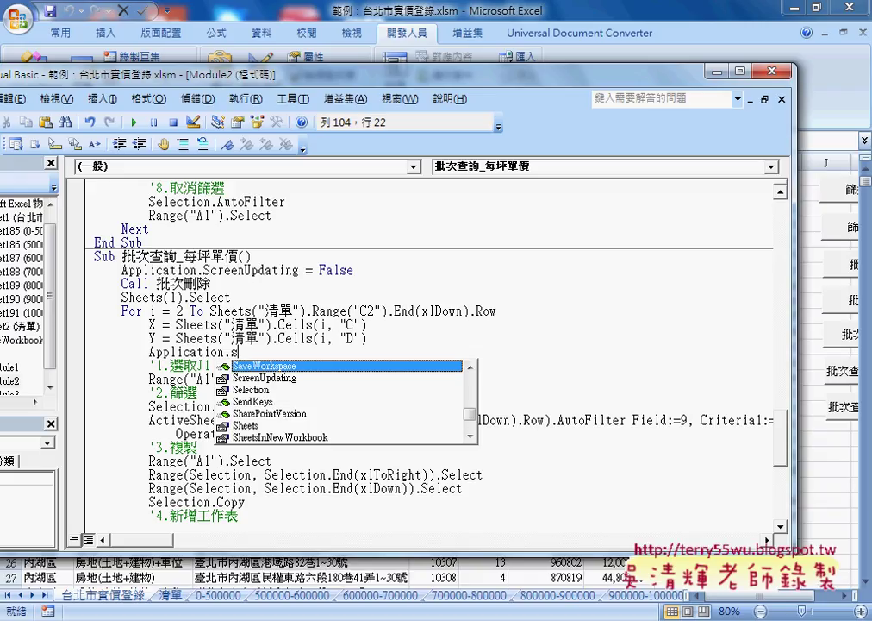
{"action": "type", "text": "t"}
{"action": "key", "text": "Down"}
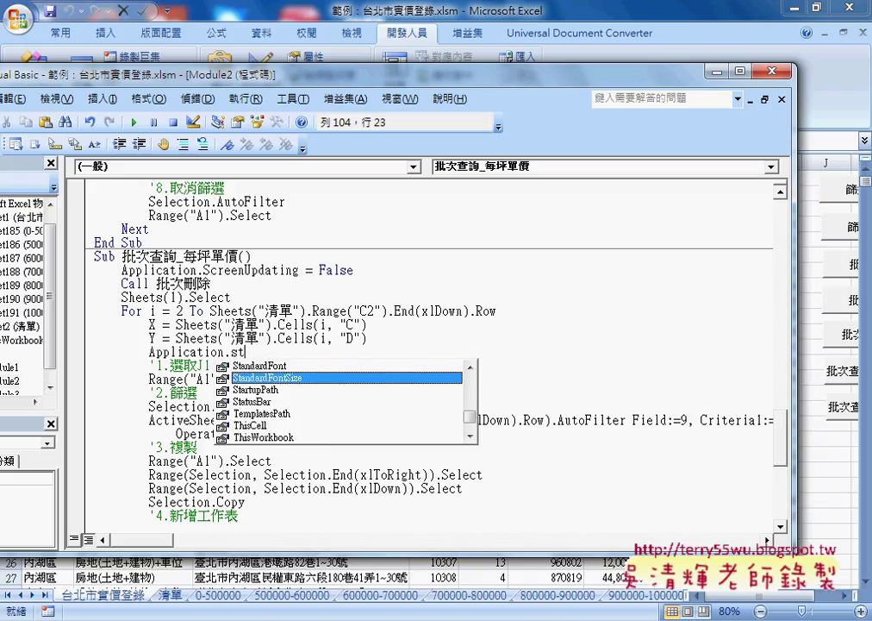
{"action": "key", "text": "Down"}
{"action": "key", "text": "Down"}
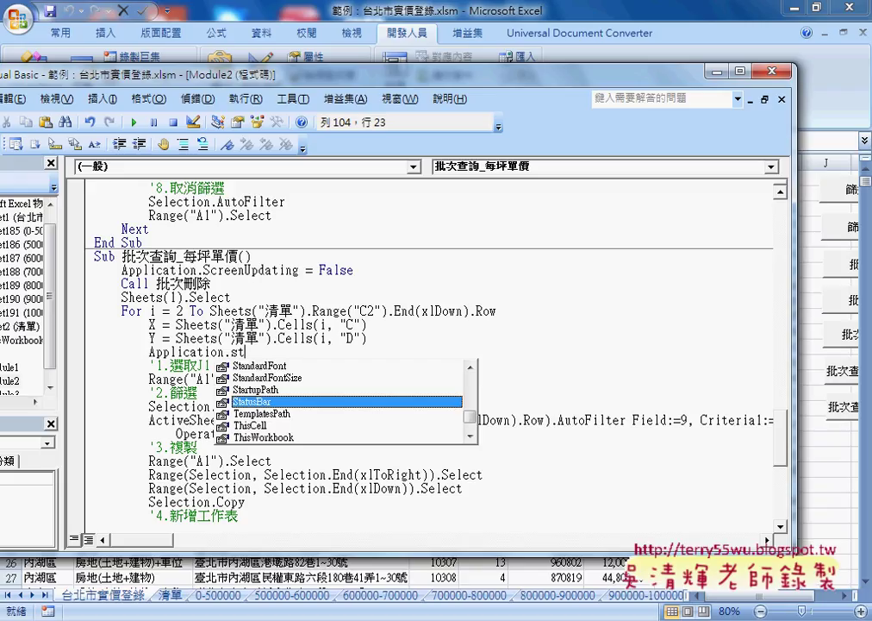
{"action": "key", "text": "space"}
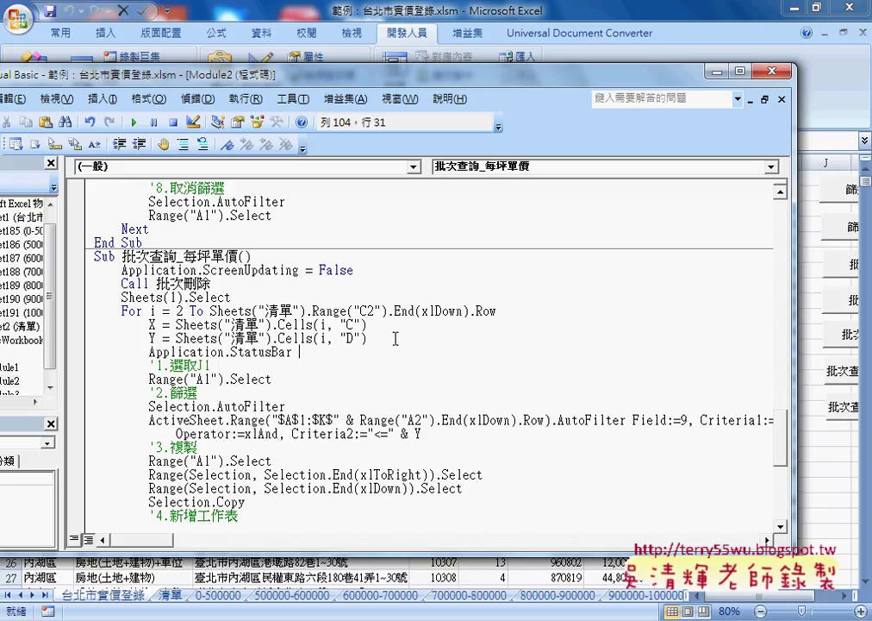
{"action": "type", "text": "="}
{"action": "type", "text": "i"}
{"action": "left_click", "coordinate": [212, 364]}
Change the status-bar value to i - 1 since the loop starts at row 2
{"action": "double_click", "coordinate": [316, 353]}
{"action": "left_click", "coordinate": [323, 353]}
{"action": "double_click", "coordinate": [180, 310]}
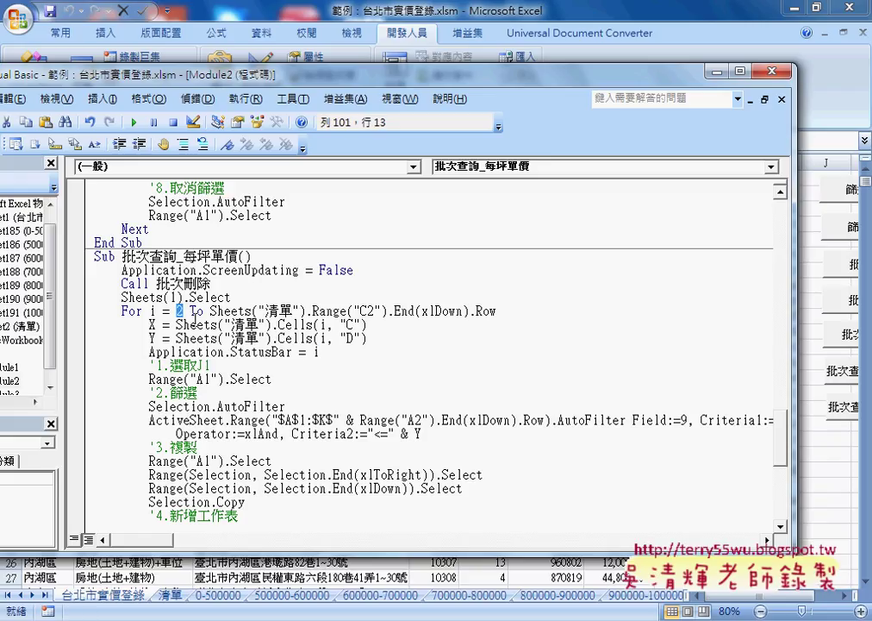
{"action": "left_click", "coordinate": [338, 354]}
{"action": "type", "text": "-1"}
{"action": "key", "text": "alt+F11"}
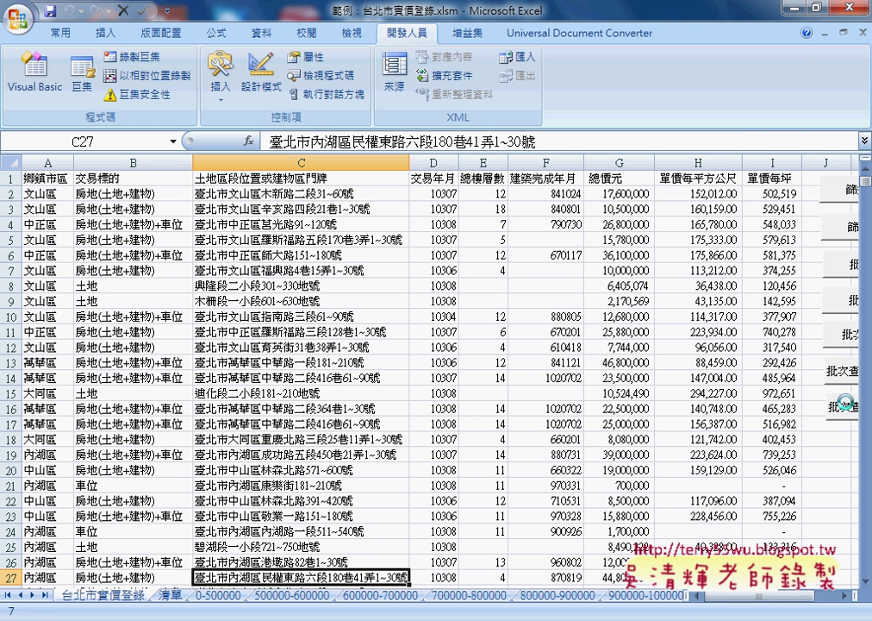
Run the 批次查詢 macro twice to watch the row counter, then return to the VBA editor
{"action": "left_click", "coordinate": [850, 411]}
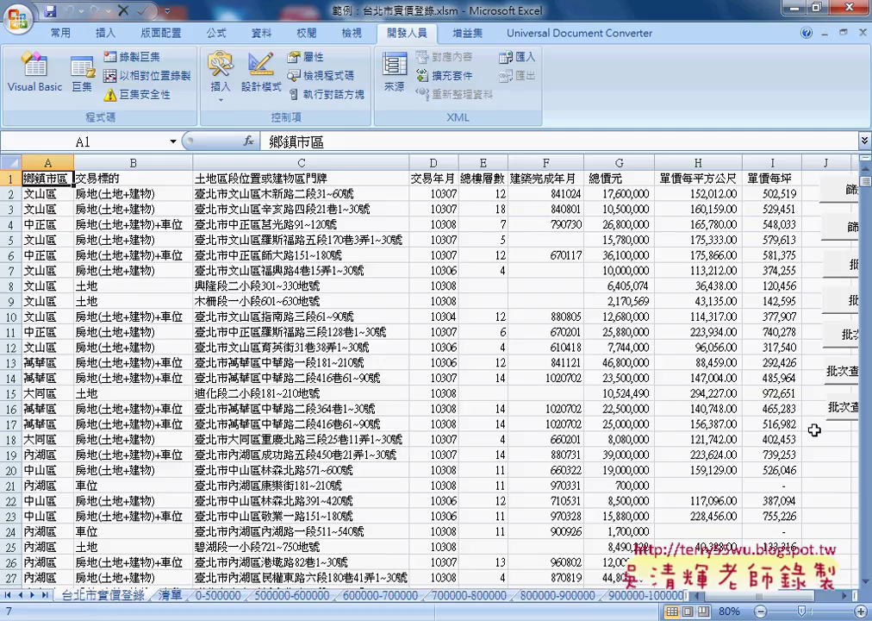
{"action": "left_click", "coordinate": [841, 402]}
{"action": "key", "text": "alt+Tab"}
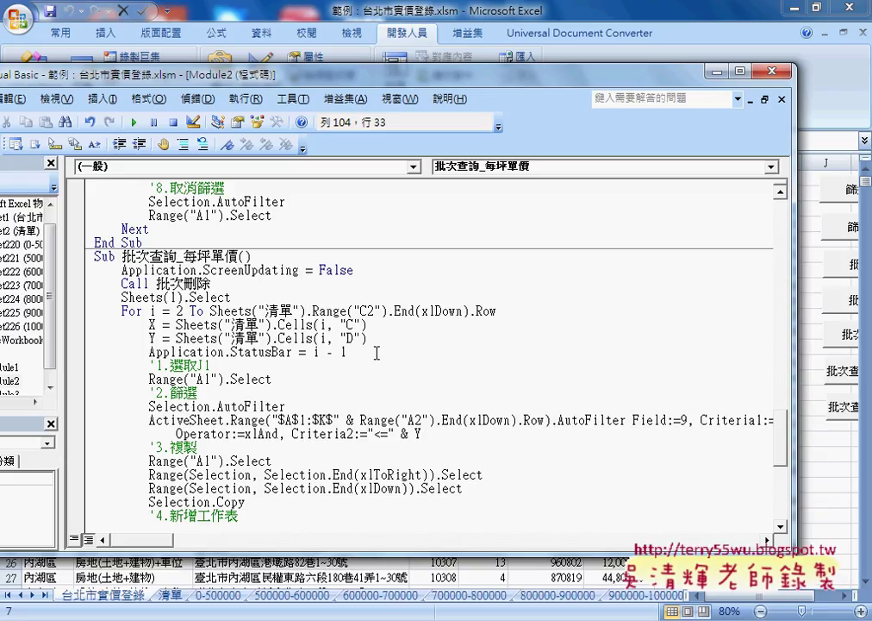
Edit the status-bar line to Application.StatusBar = "目前筆數：" & i - 1, then go back to Excel
{"action": "key", "text": "shift+Right"}
{"action": "type", "text": "目"}
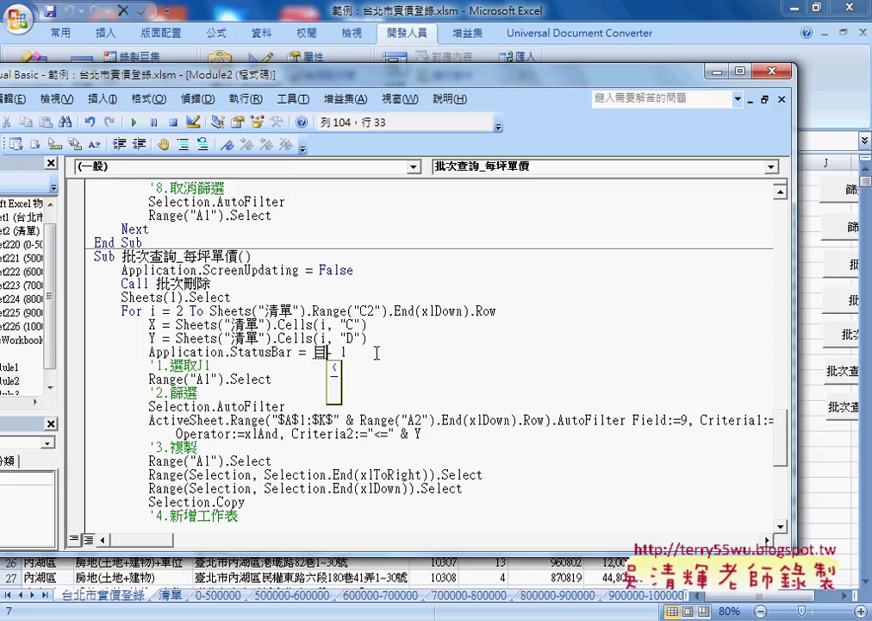
{"action": "type", "text": "前筆"}
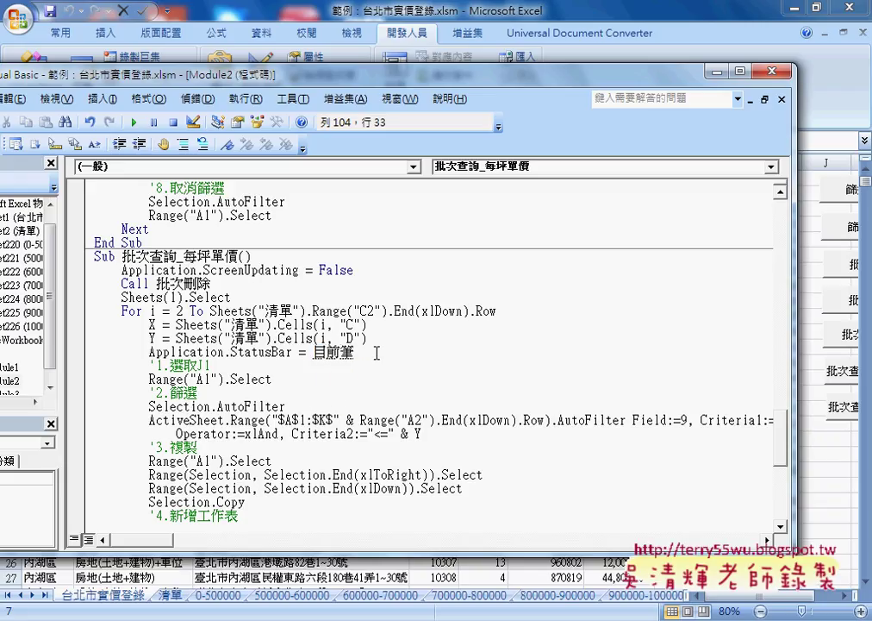
{"action": "type", "text": "數"}
{"action": "key", "text": "Return"}
{"action": "key", "text": "Left"}
{"action": "key", "text": "Left"}
{"action": "key", "text": "Left"}
{"action": "key", "text": "Left"}
{"action": "key", "text": "Left"}
{"action": "type", "text": "\""}
{"action": "key", "text": "Right"}
{"action": "key", "text": "Right"}
{"action": "key", "text": "Right"}
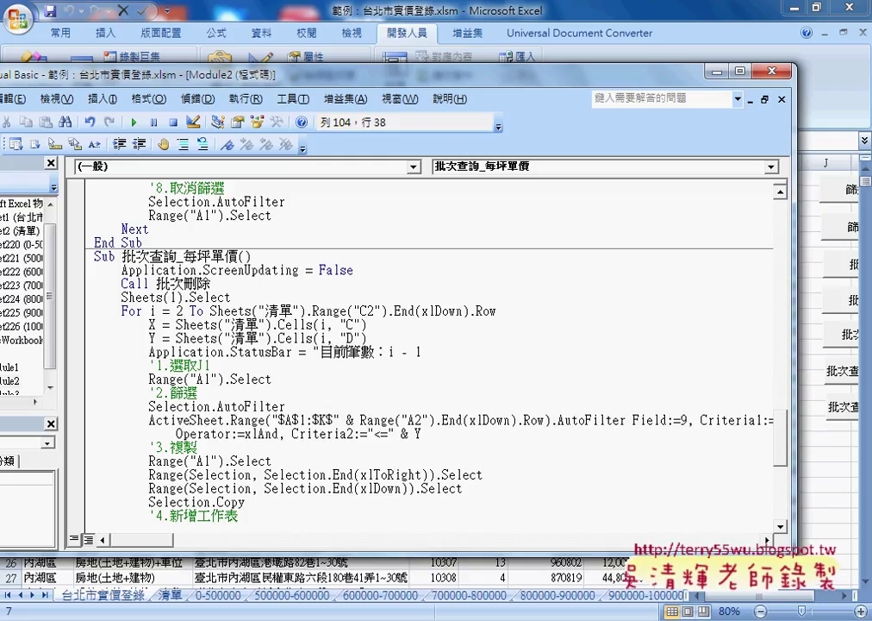
{"action": "key", "text": "Right"}
{"action": "key", "text": "Right"}
{"action": "key", "text": "Right"}
{"action": "type", "text": "\" "}
{"action": "type", "text": "&"}
{"action": "key", "text": "Down"}
{"action": "left_click", "coordinate": [799, 466]}
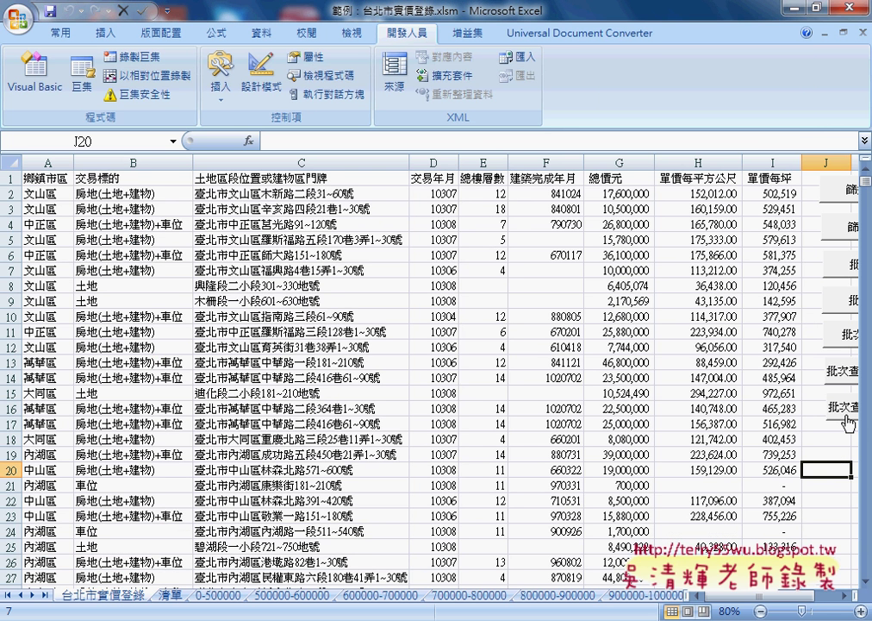
Rerun 批次查詢_每坪單價 and watch the status bar count up to 目前筆數：7
{"action": "left_click", "coordinate": [844, 407]}
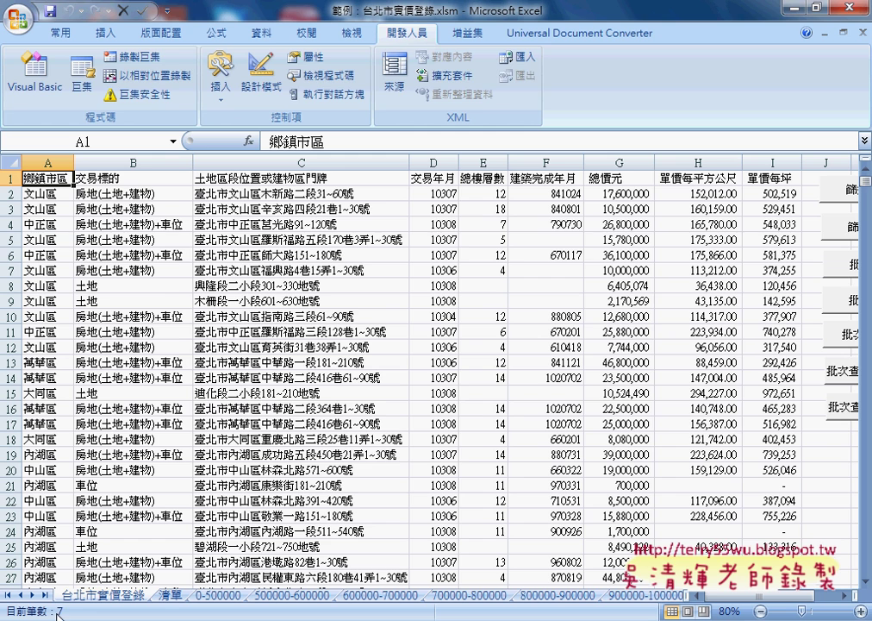
Open the VBA editor, reposition its window, and select 每坪單價 in Module2's Sub name
{"action": "left_click", "coordinate": [45, 101]}
{"action": "left_click_drag", "start_coordinate": [278, 43], "coordinate": [412, 109]}
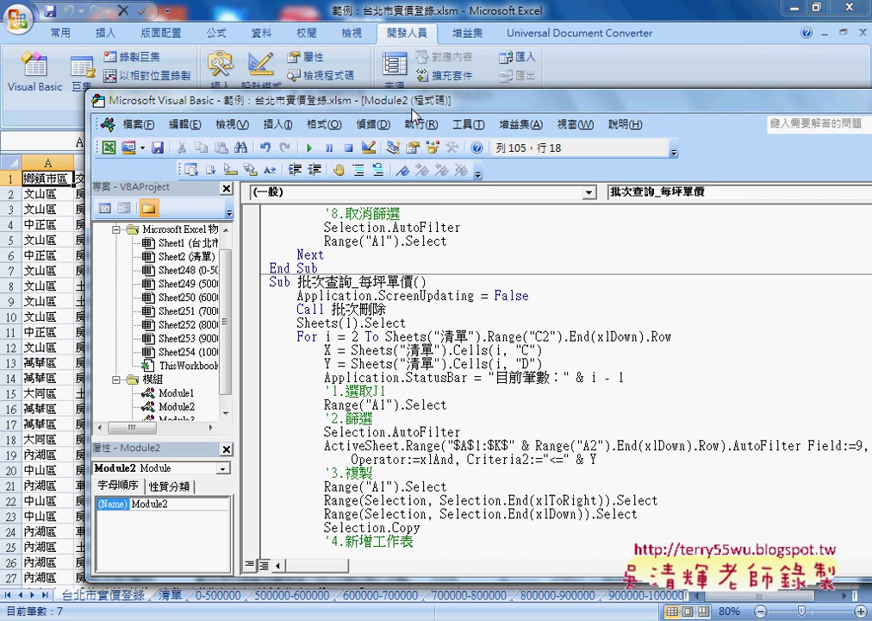
{"action": "right_click", "coordinate": [184, 352]}
{"action": "mouse_move", "coordinate": [252, 428]}
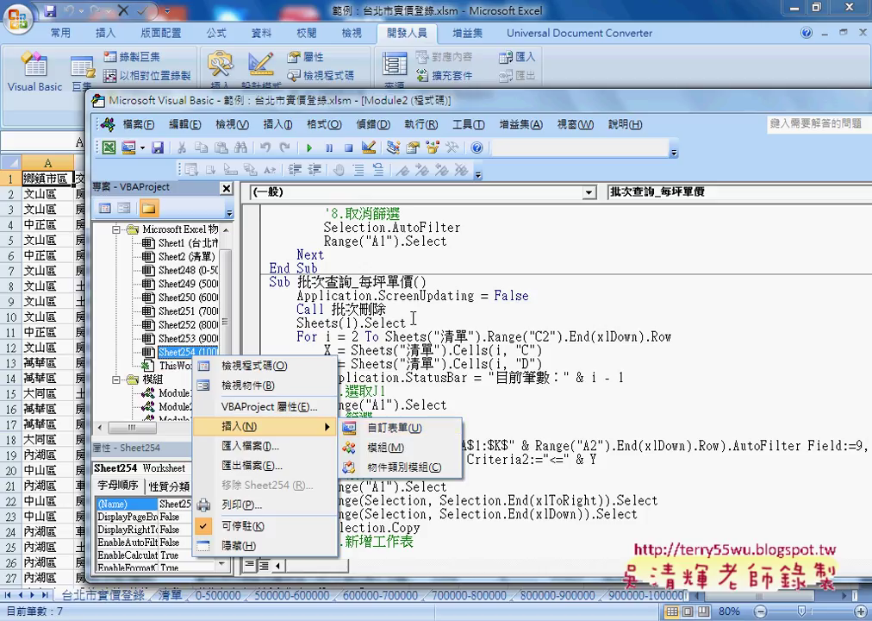
{"action": "left_click", "coordinate": [332, 311]}
{"action": "double_click", "coordinate": [413, 282]}
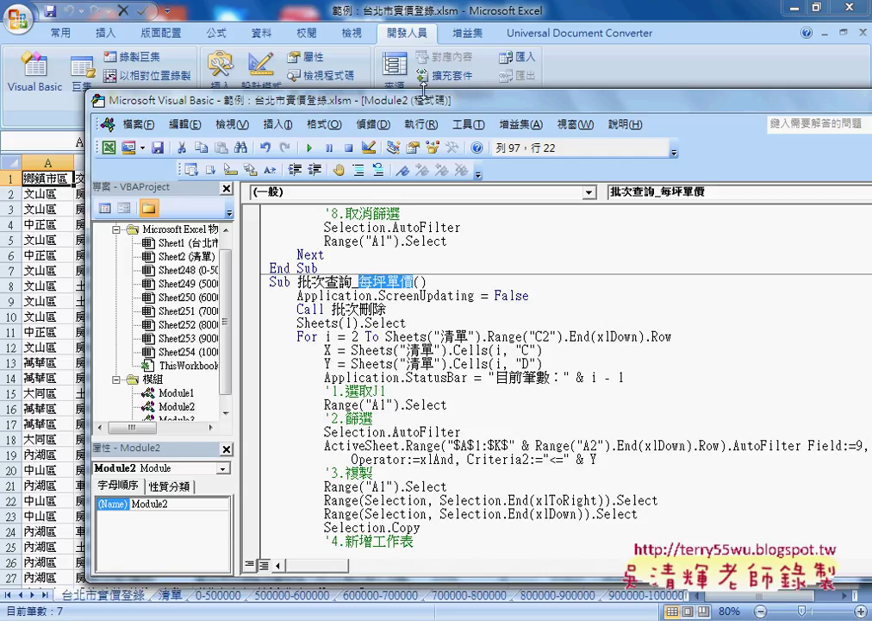
{"action": "left_click_drag", "start_coordinate": [409, 106], "coordinate": [238, 108]}
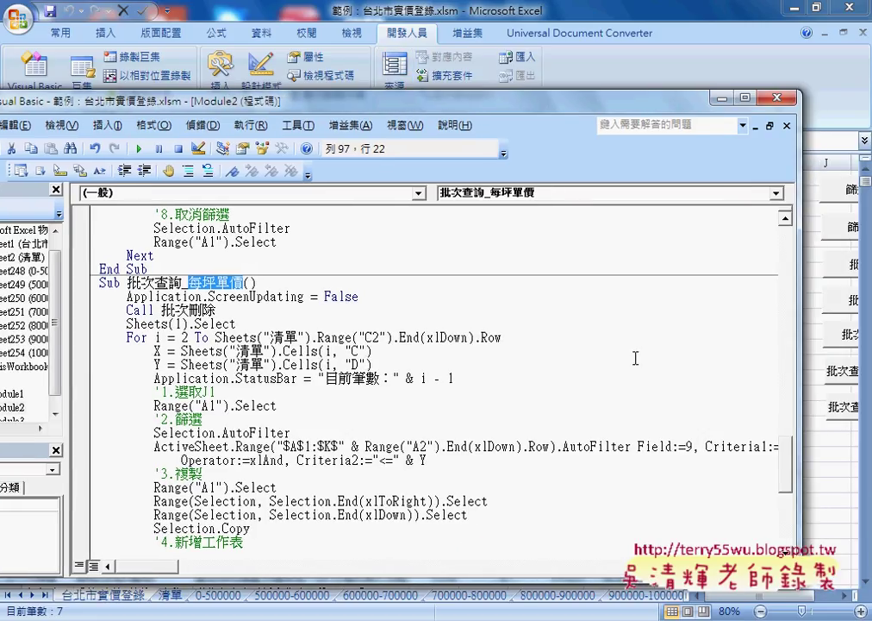